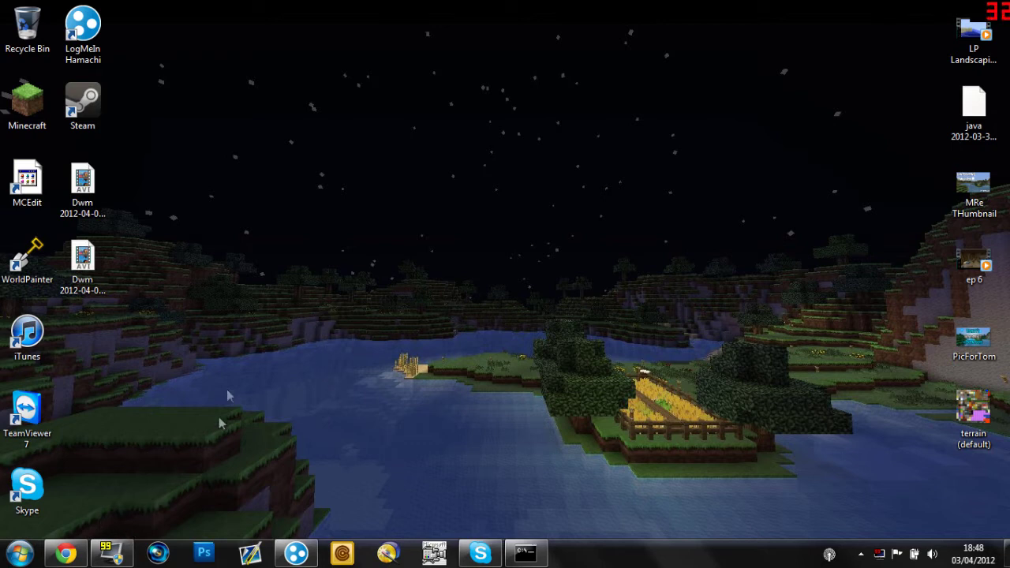
Step: Drag the Minecraft shortcut to the centre of the desktop
mouse_move(32, 109)
left_mouse_down()
mouse_move(514, 198)
mouse_move(533, 259)
left_mouse_up()
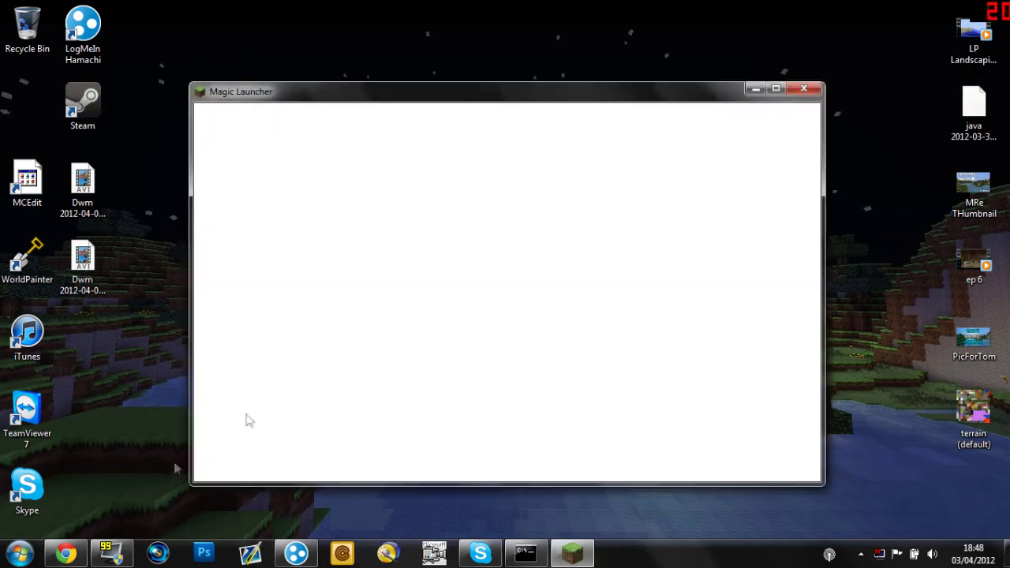
Step: Return to the Magic Launcher forum topic and view its launcher screenshots
left_click(67, 555)
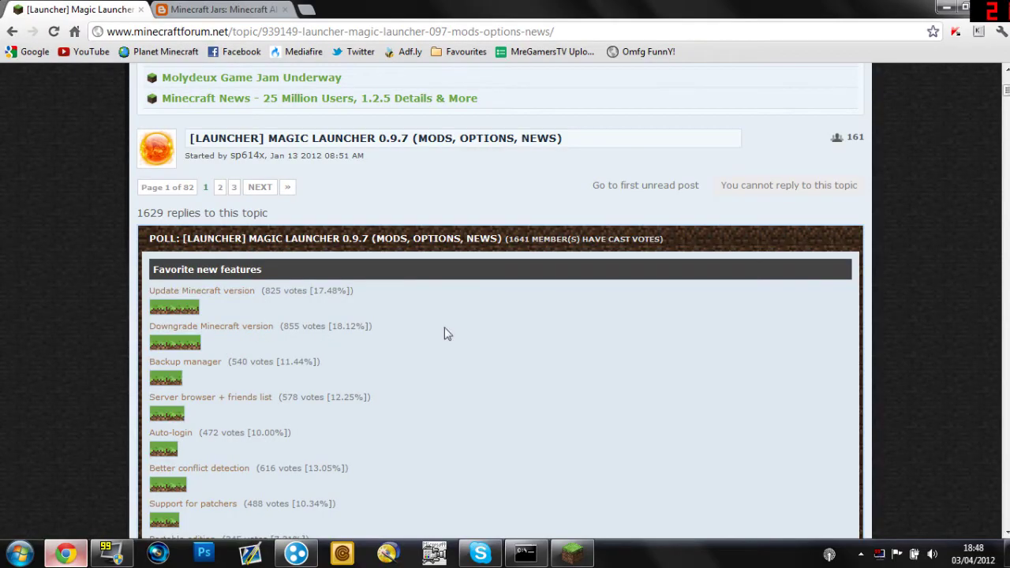
scroll(444, 334, "down", 6)
left_click_drag(411, 353, 414, 367)
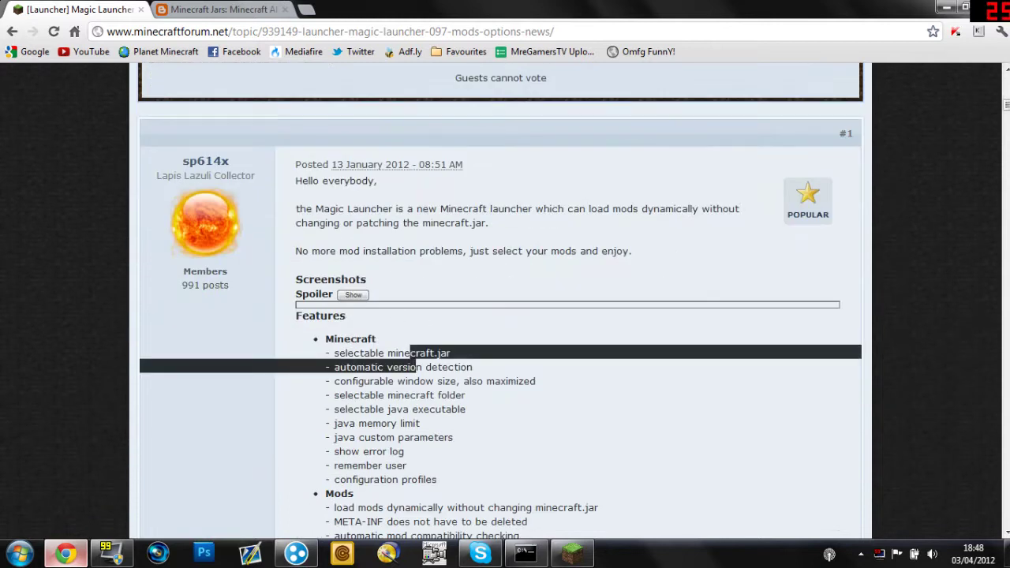
scroll(482, 383, "down", 3)
left_click(401, 387)
scroll(481, 383, "down", 2)
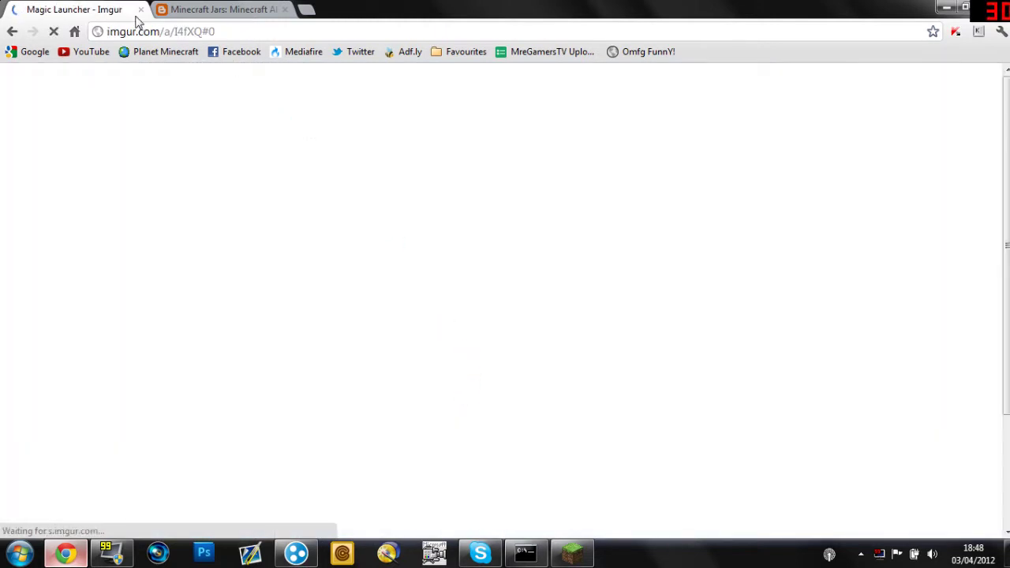
left_click(12, 31)
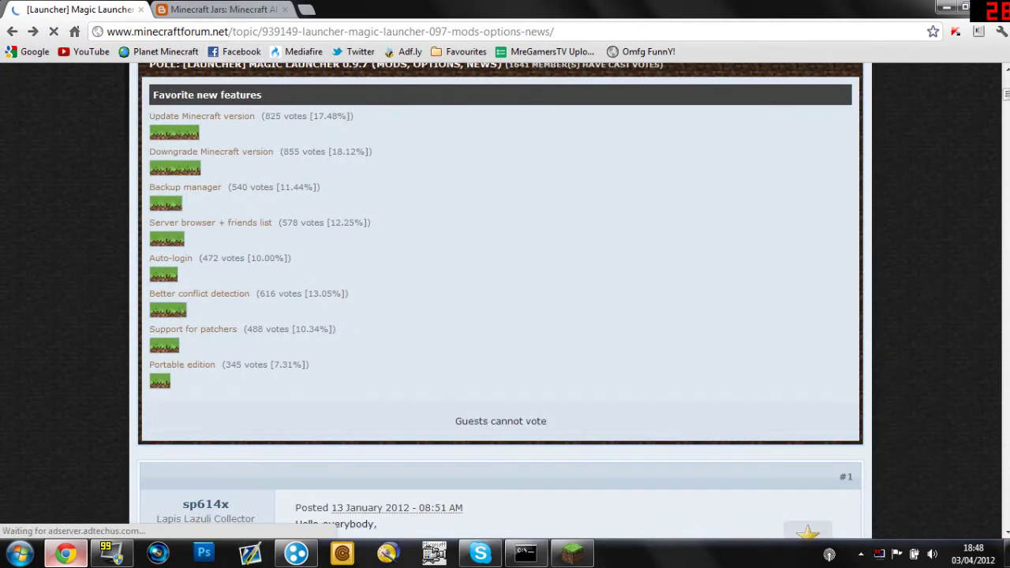
Step: Scroll to the 0.9.7 download section, then view and close the Minecraft Jars blog tab
scroll(505, 442, "down", 7)
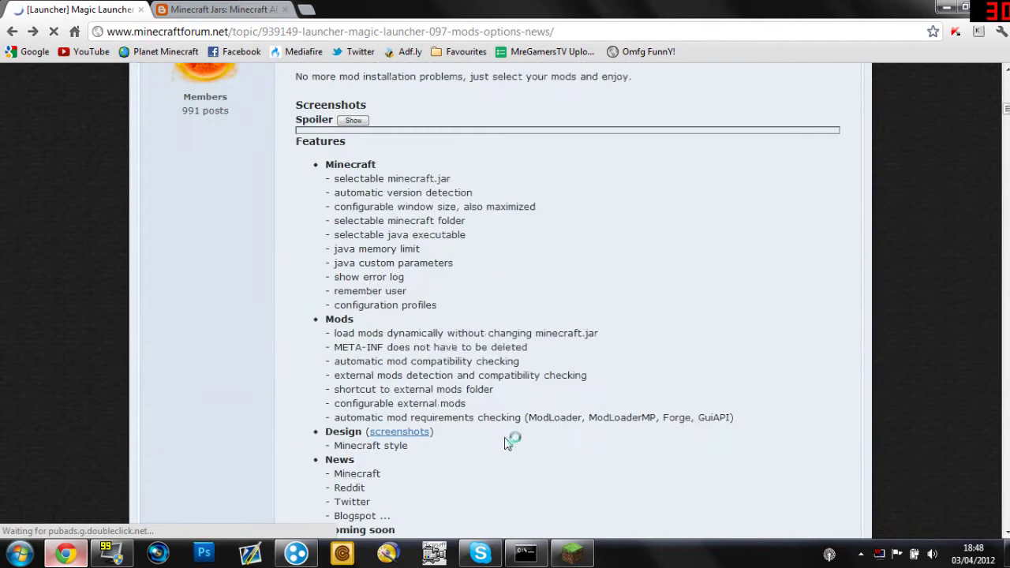
scroll(508, 443, "down", 2)
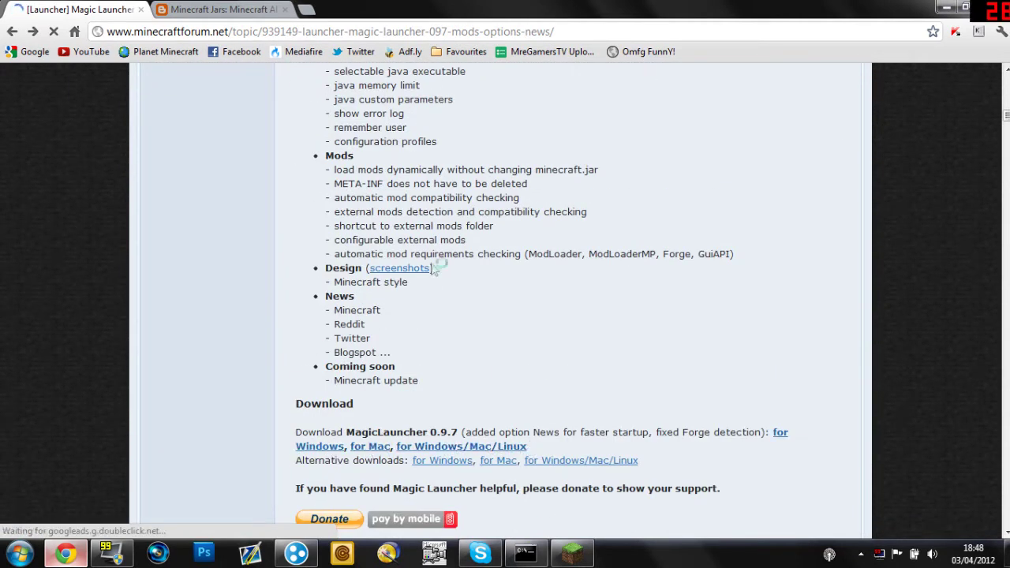
left_click(244, 8)
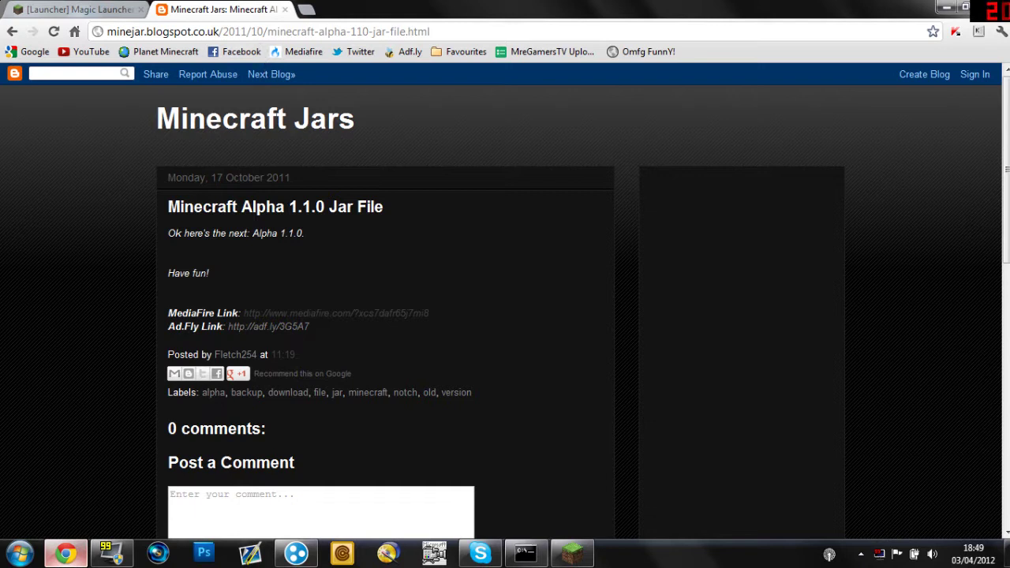
left_click(286, 11)
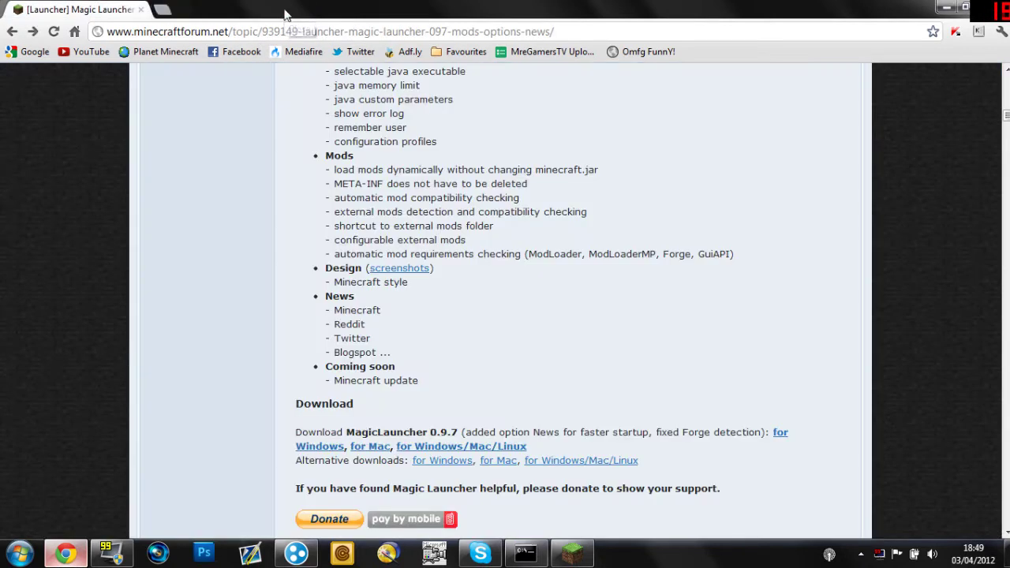
Step: Close the forum page and open Magic Launcher's Setup for the Default configuration
left_click(146, 12)
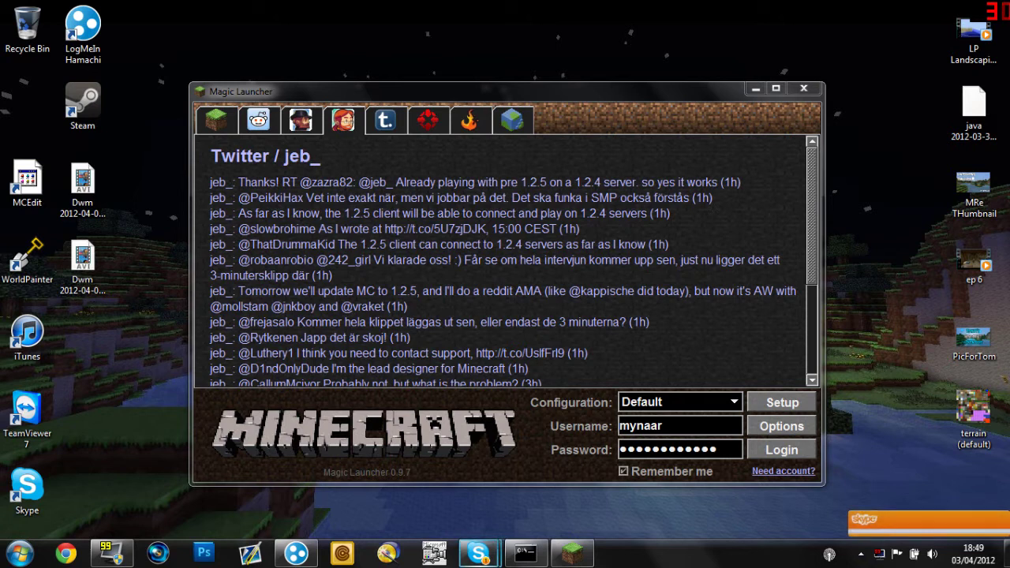
left_click(756, 458)
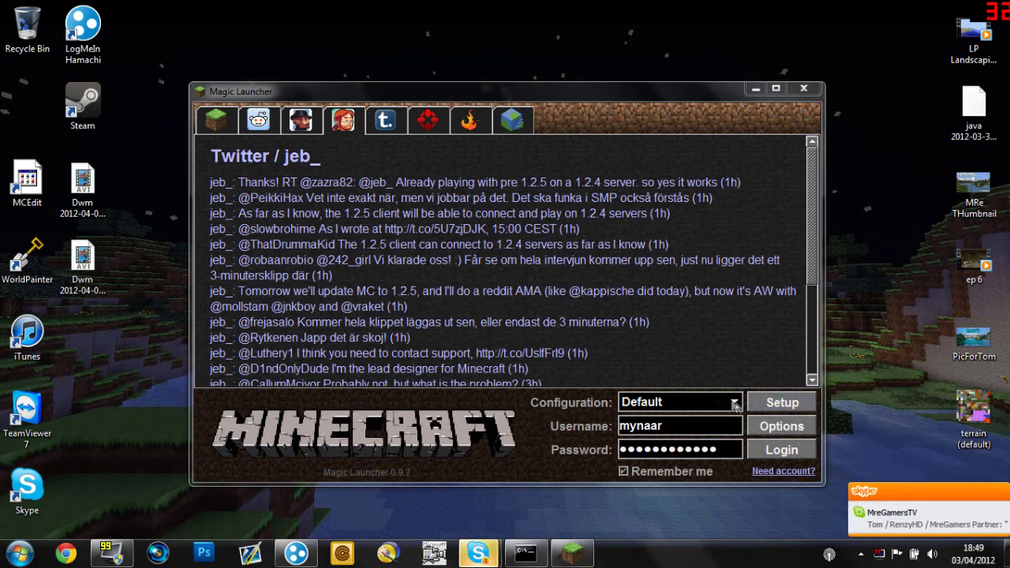
left_click(781, 406)
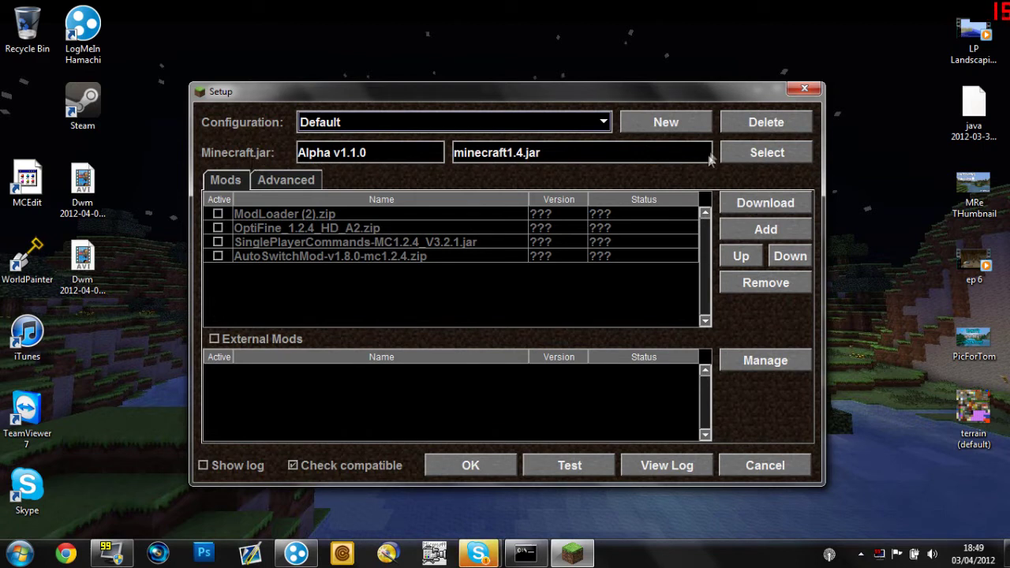
left_click(749, 157)
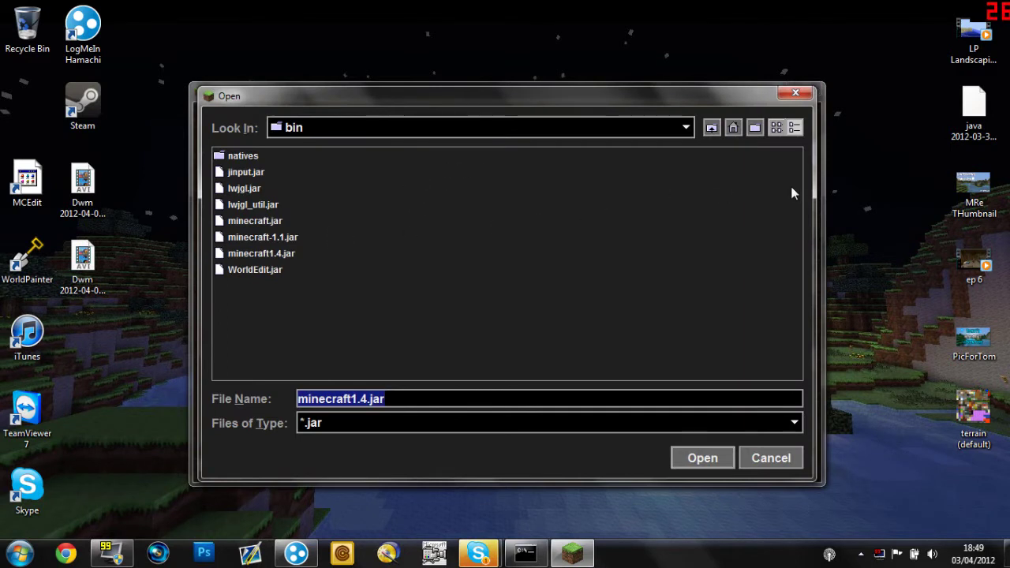
key("Return")
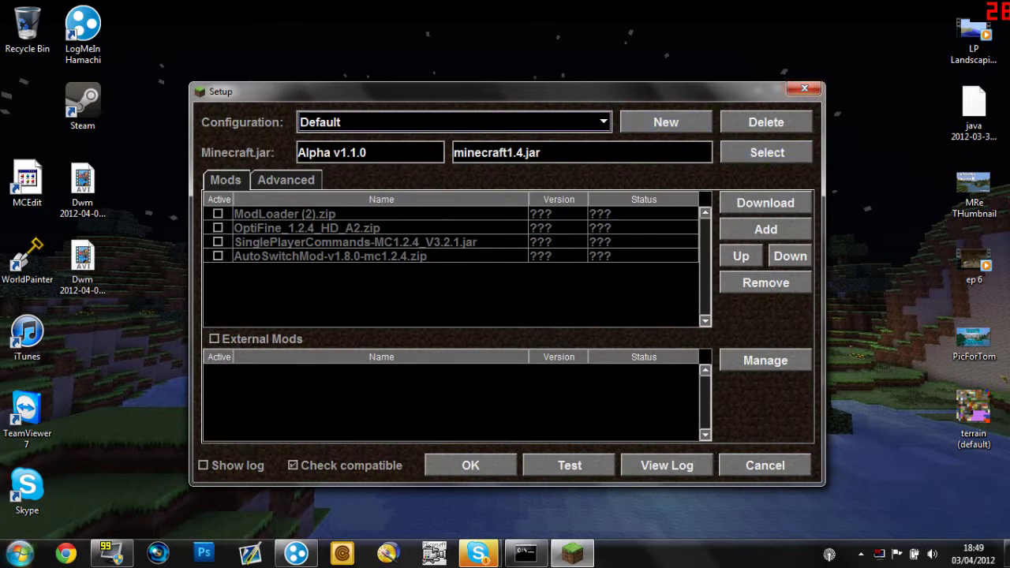
left_click(20, 552)
left_click(104, 514)
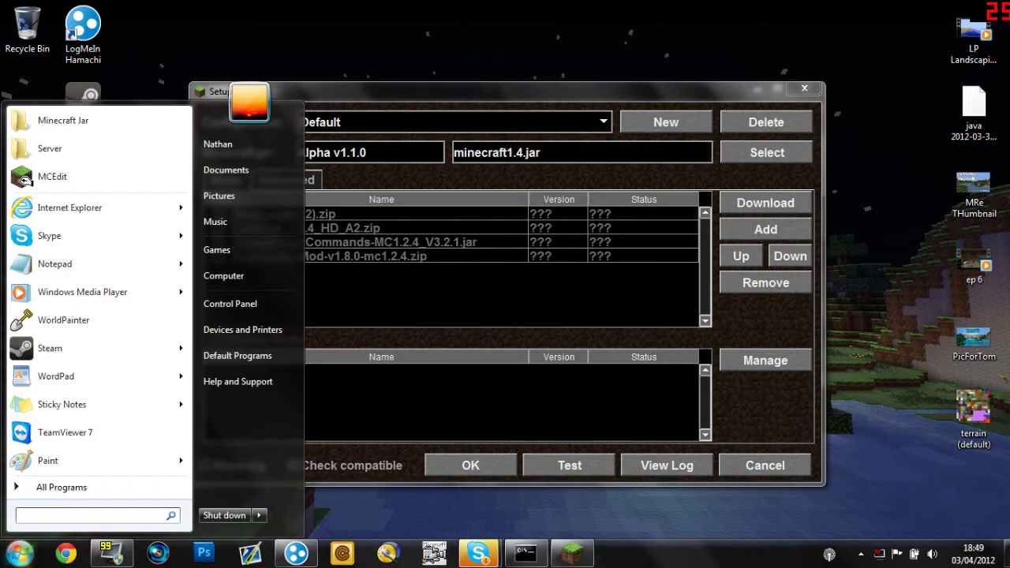
type("run")
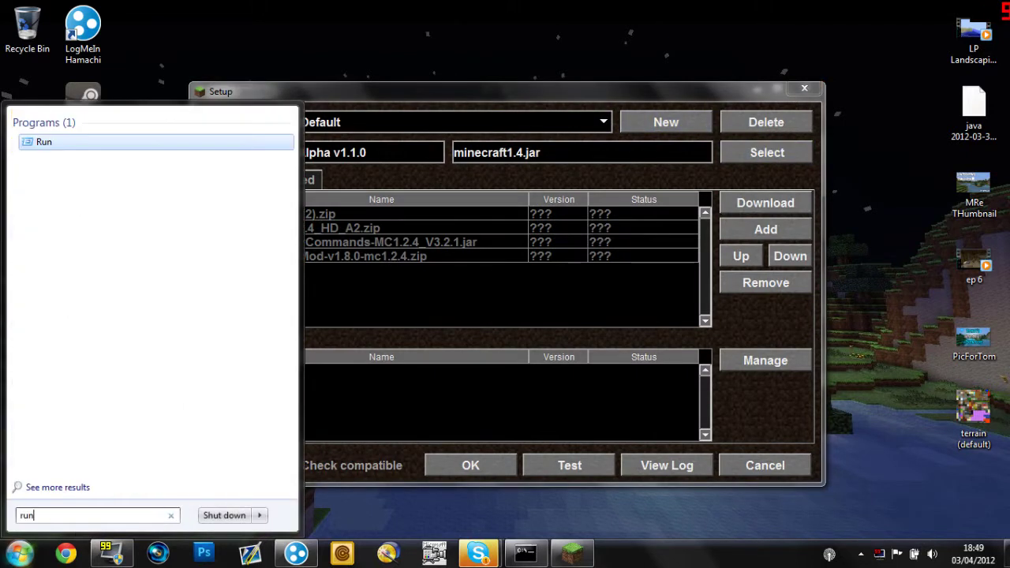
key("Return")
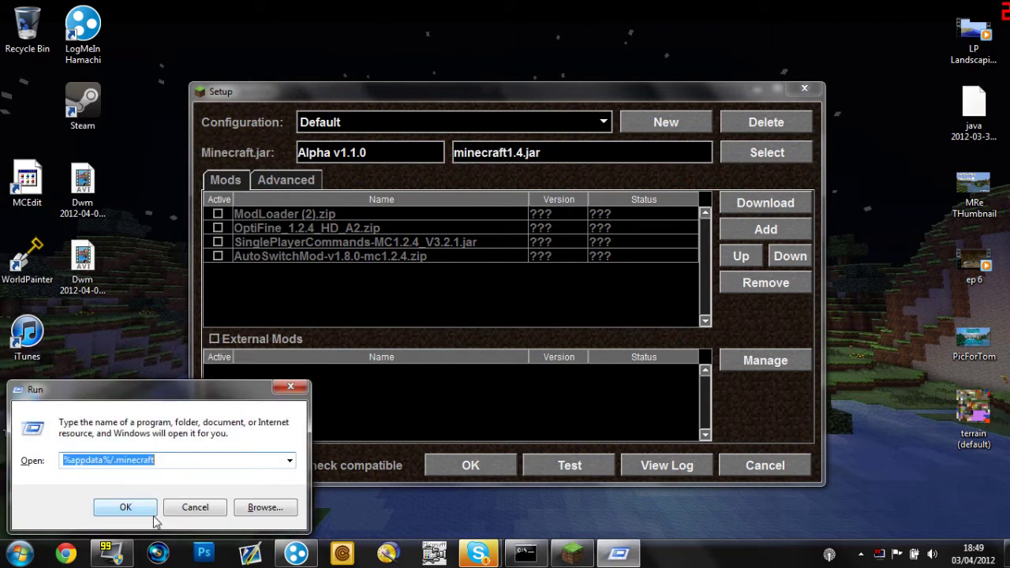
type("%appdata%")
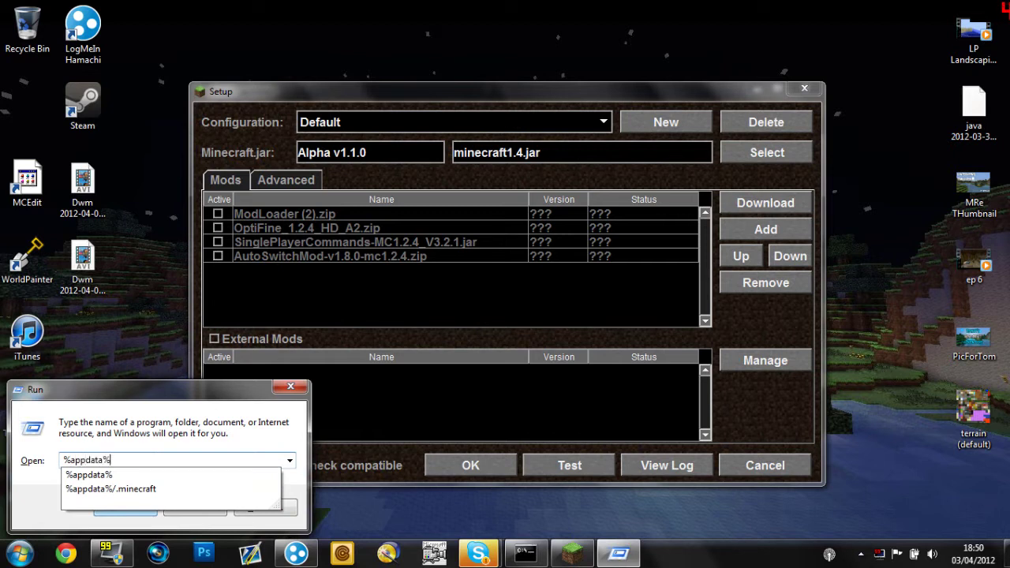
type("/.minecraft")
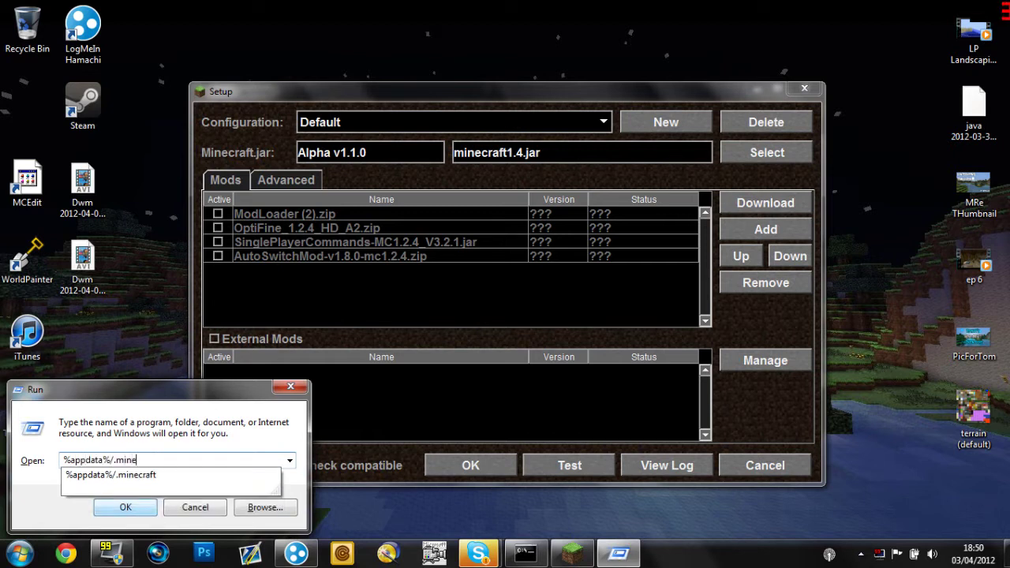
left_click(154, 517)
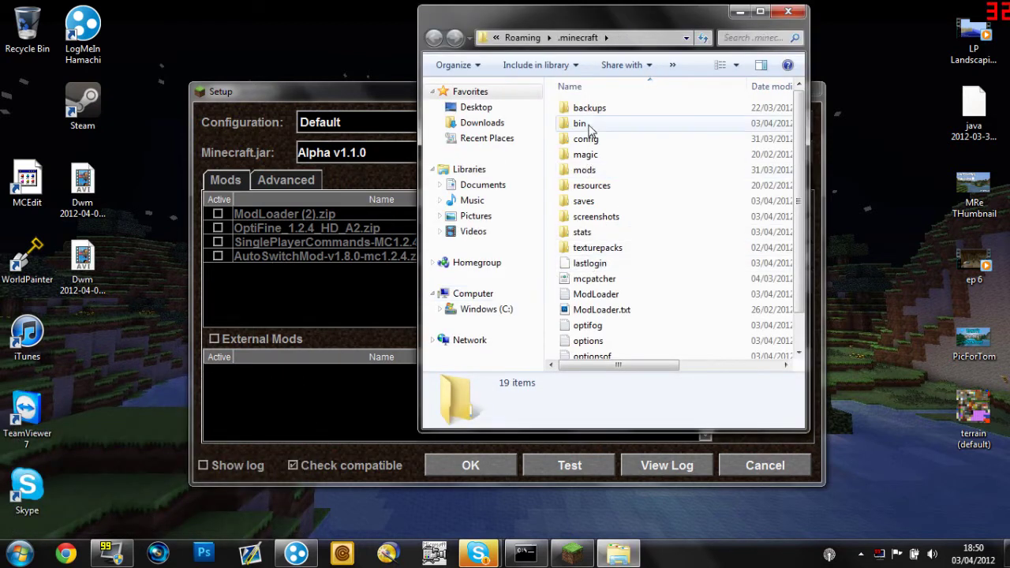
double_click(585, 125)
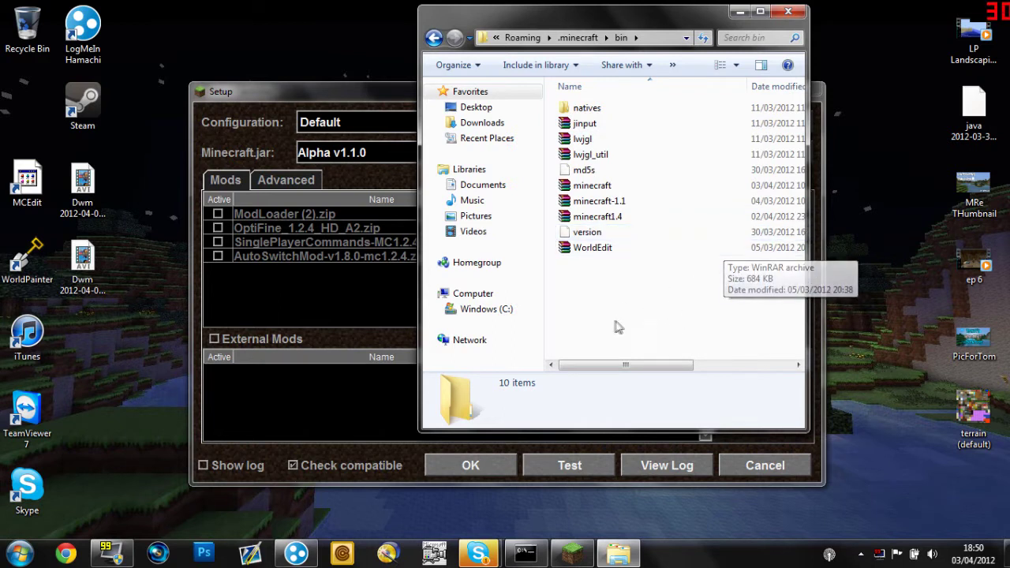
left_click(788, 11)
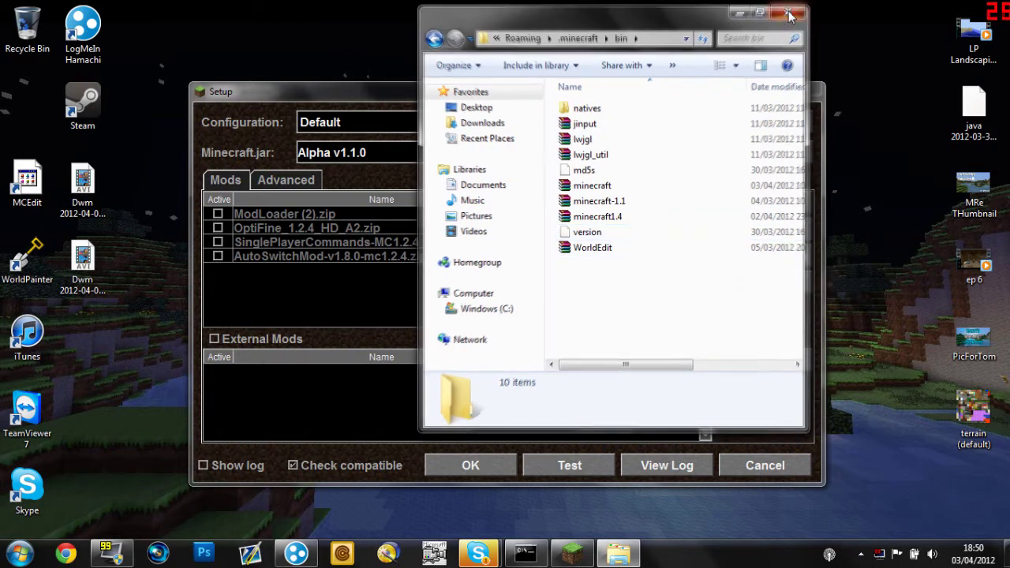
Step: Reopen the game jar picker, staying in the bin folder
left_click(780, 156)
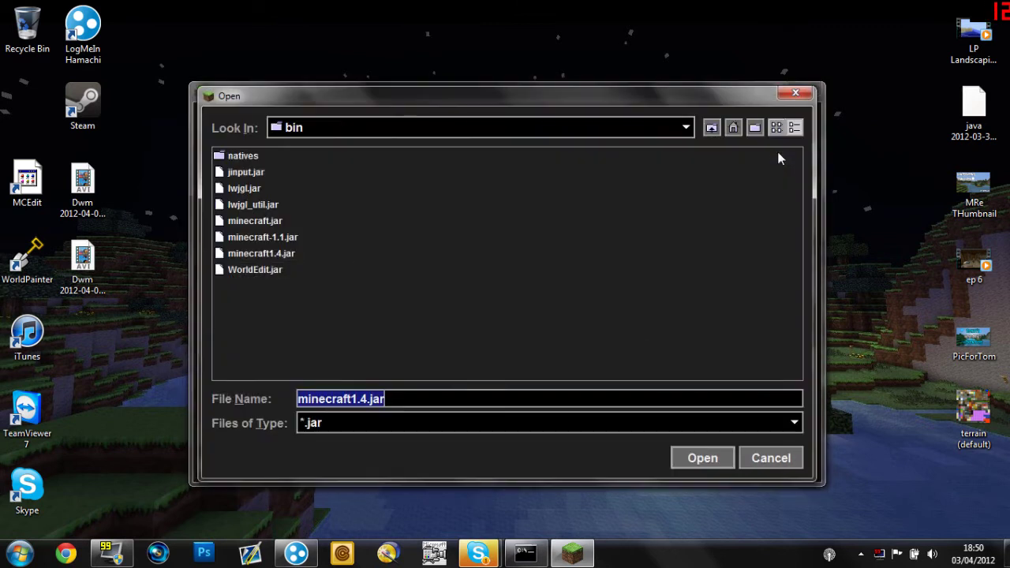
left_click(686, 128)
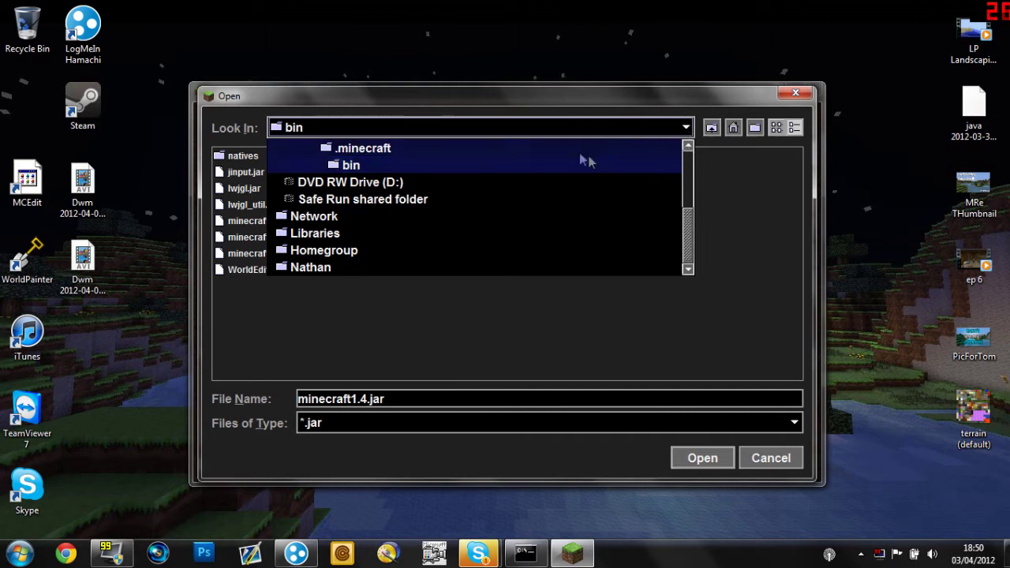
left_click(703, 151)
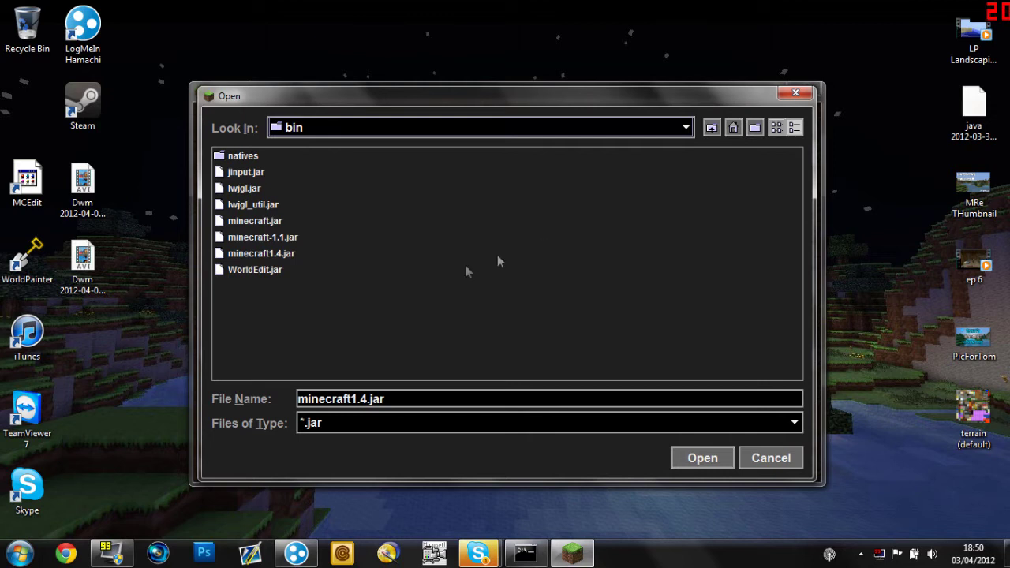
Step: Compare minecraft-1.1.jar, minecraft.jar and minecraft1.4.jar, settling on minecraft1.4.jar
left_click(276, 238)
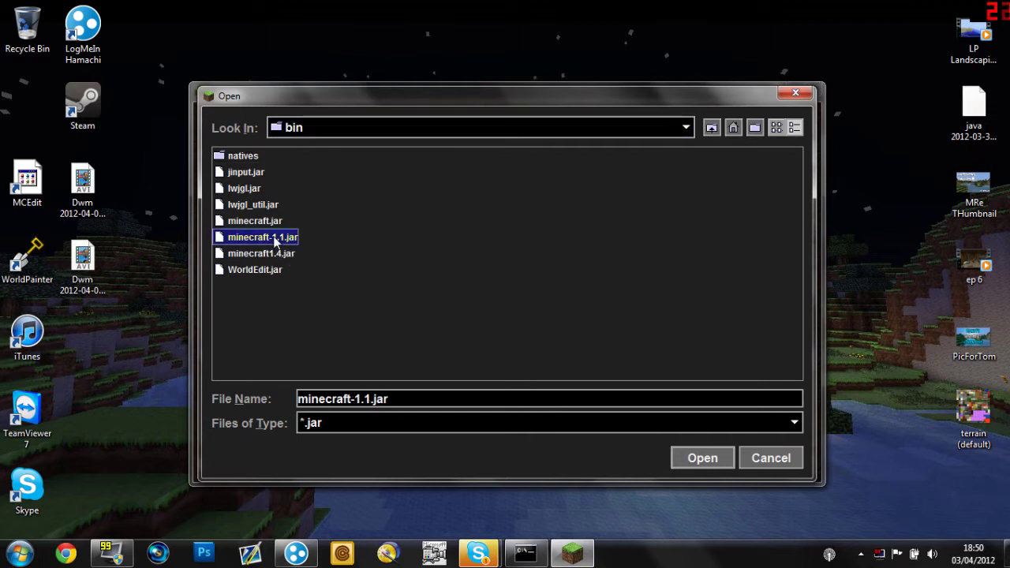
left_click(280, 254)
left_click(280, 239)
left_click(281, 253)
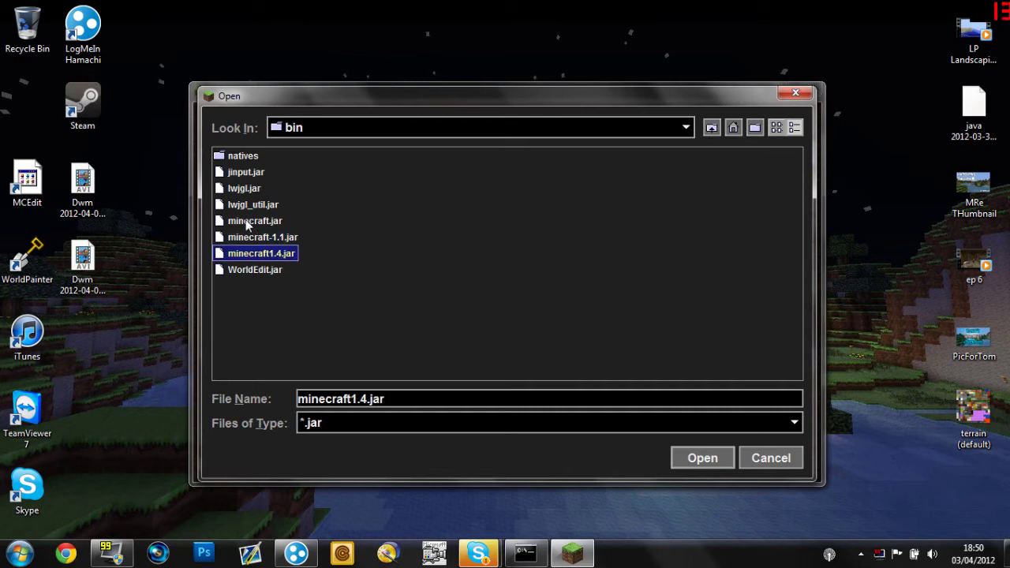
left_click(246, 222)
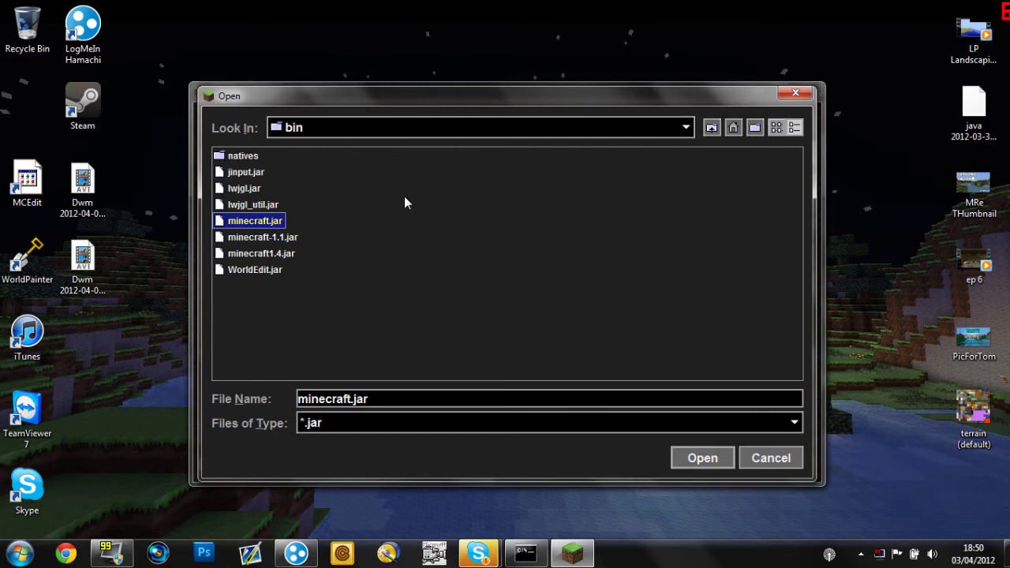
left_click(261, 222)
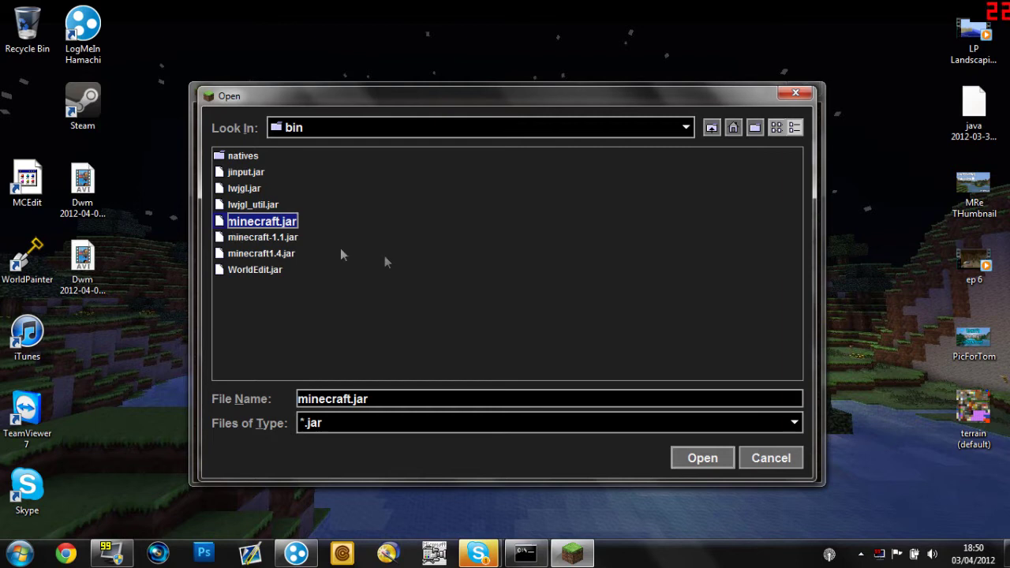
left_click(393, 223)
left_click(292, 253)
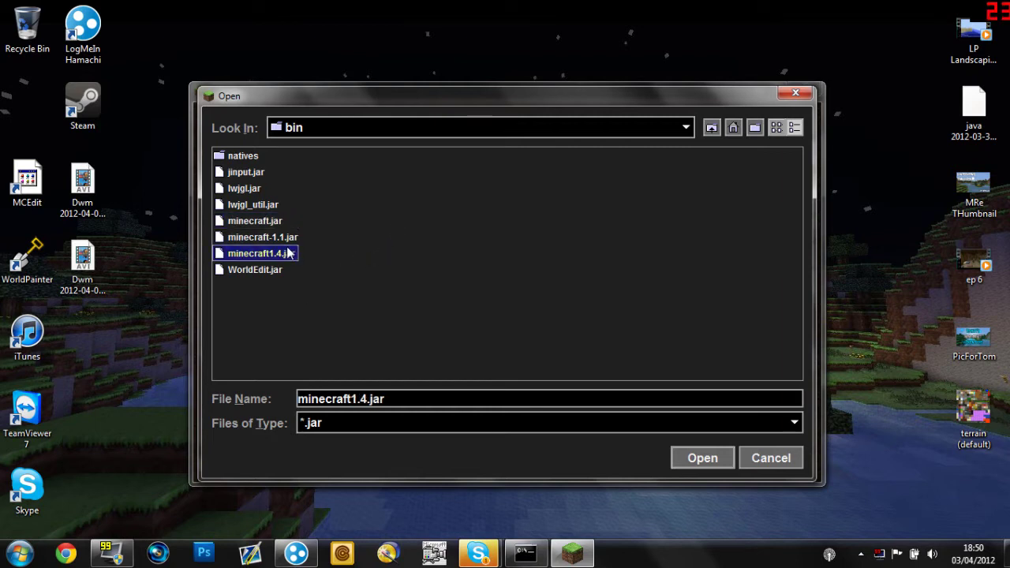
Step: Choose minecraft.jar, then tick and untick all four mods, leaving them inactive
double_click(278, 220)
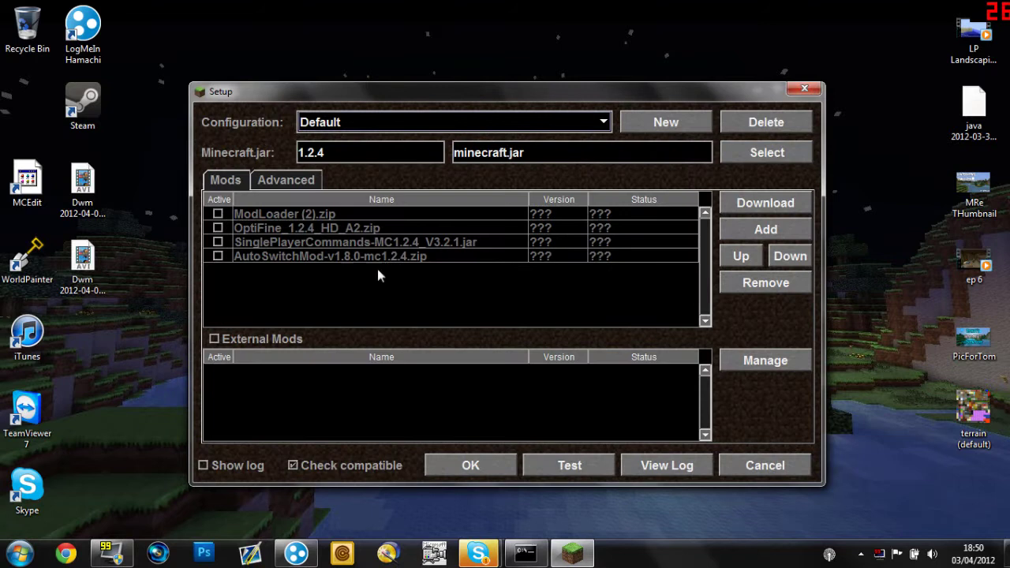
left_click(217, 214)
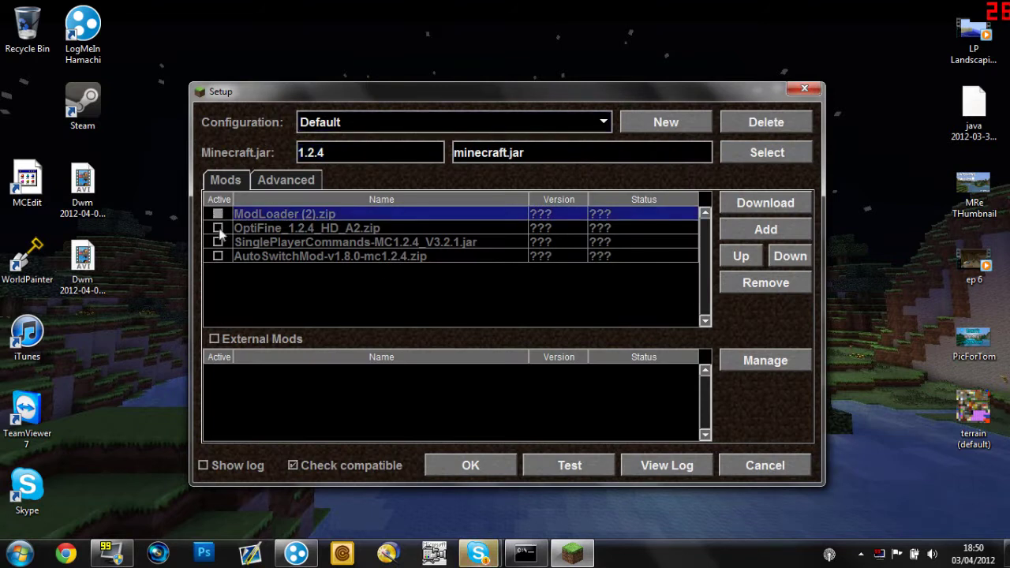
left_click(218, 228)
left_click(219, 243)
left_click(218, 256)
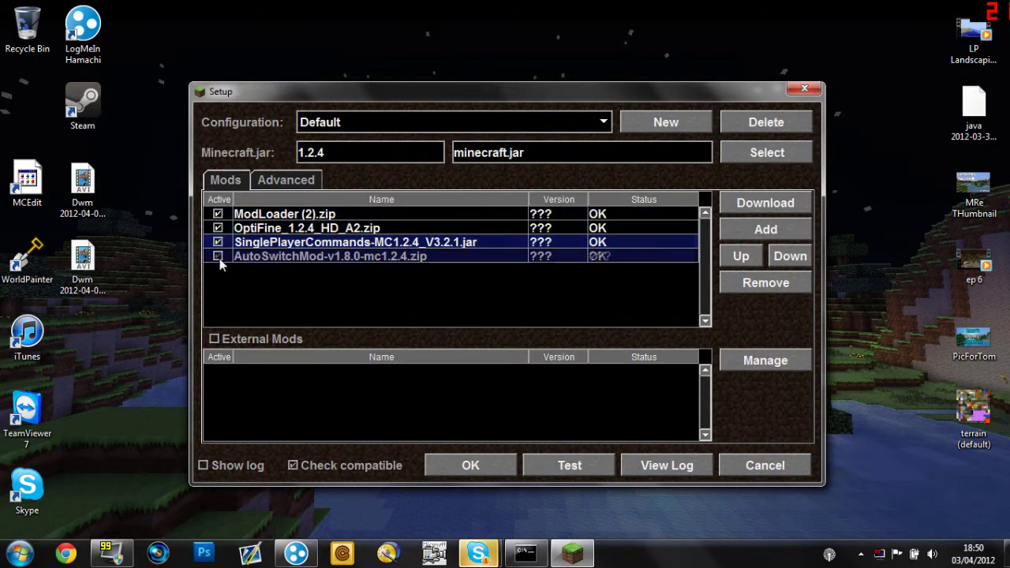
left_click(219, 257)
left_click(219, 243)
left_click(218, 228)
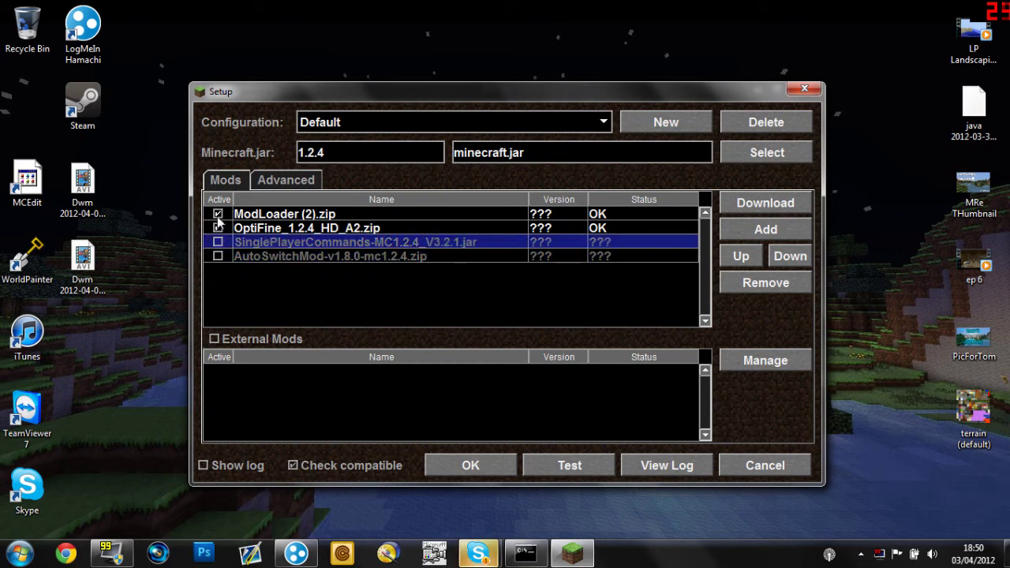
left_click(218, 216)
Step: Switch the game jar to minecraft1.4.jar (Alpha v1.1.0) and save the setup
left_click(767, 152)
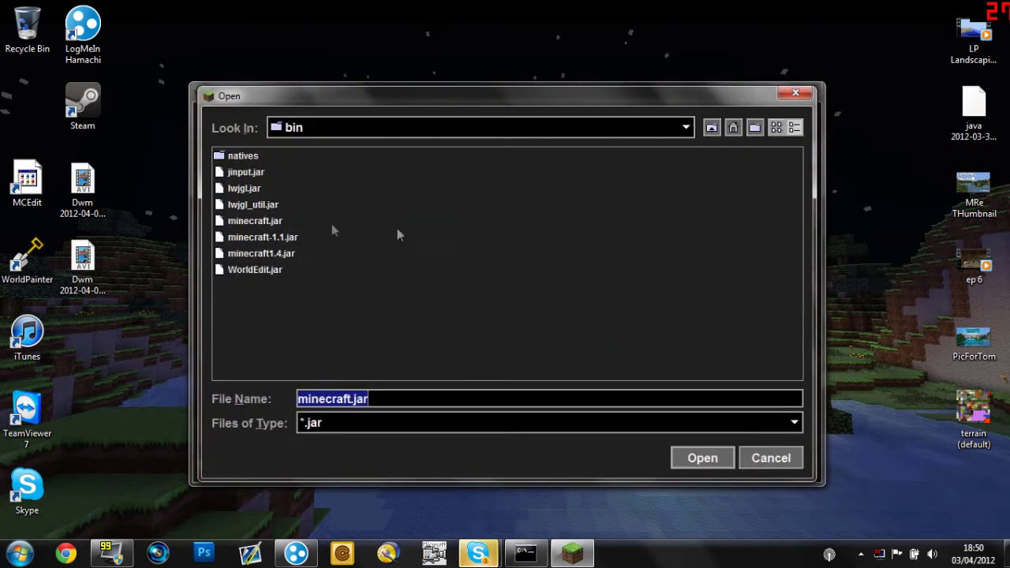
double_click(260, 253)
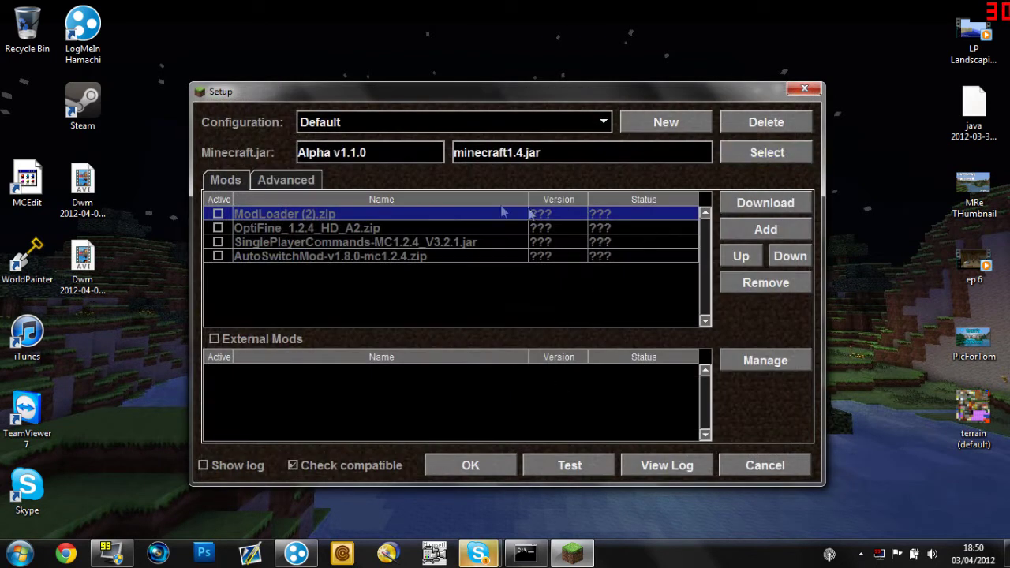
left_click(505, 469)
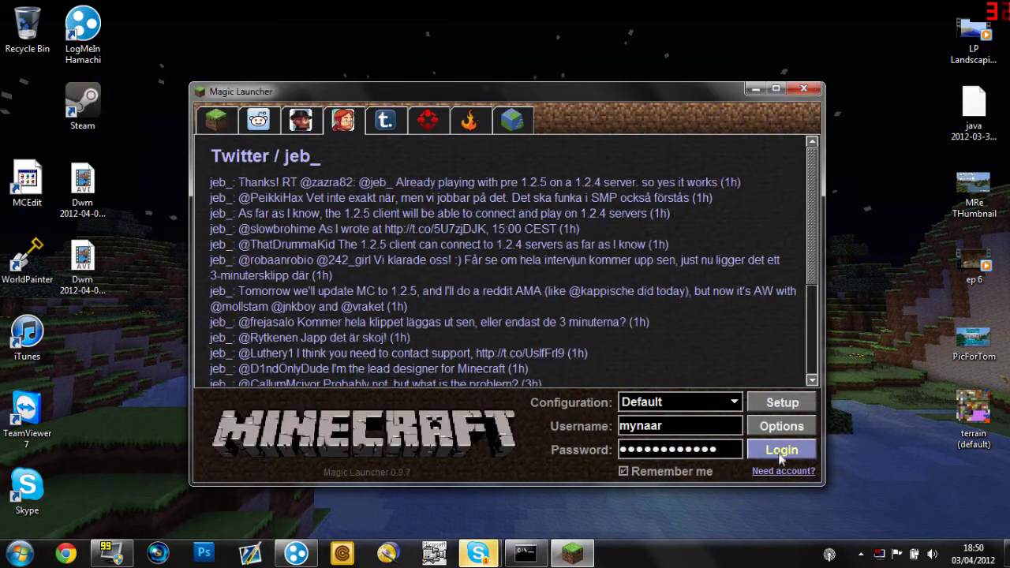
Step: Log in, launch Minecraft and load the World 2 singleplayer world
left_click(780, 455)
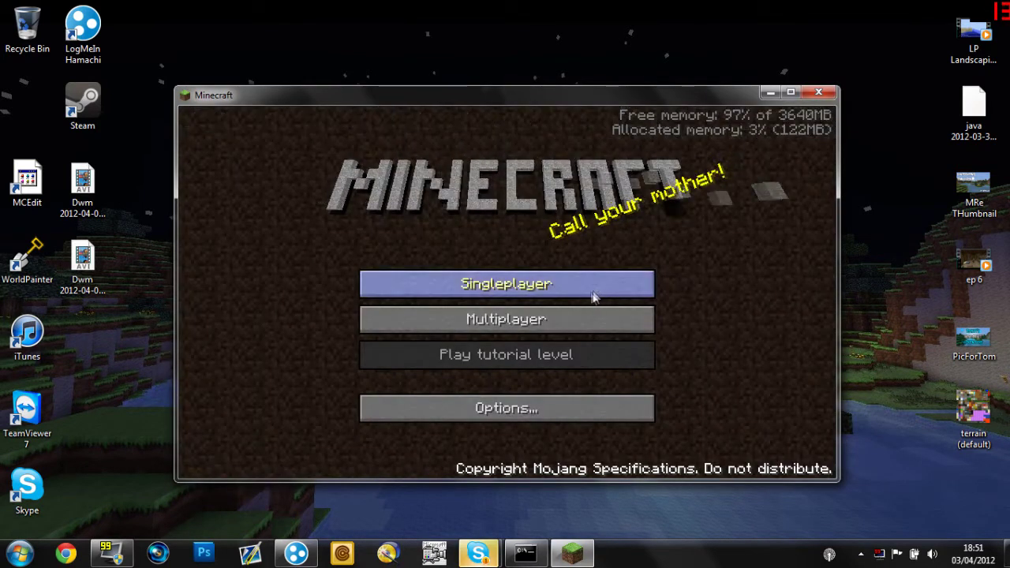
left_click(566, 286)
left_click(537, 225)
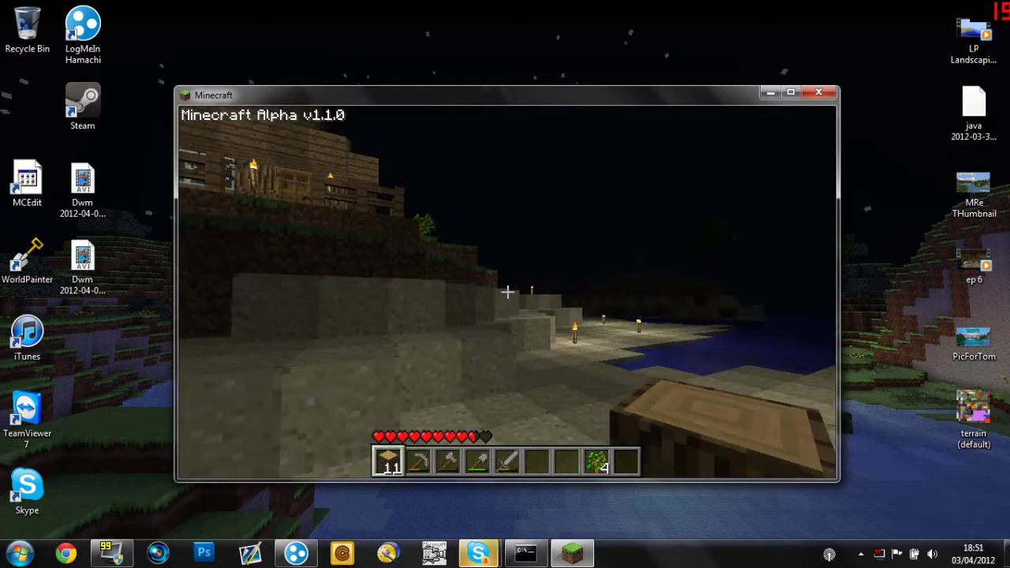
Step: Walk along the shore into the wooden house, then pause to the Game menu
key("3")
scroll(508, 292, "down", 3)
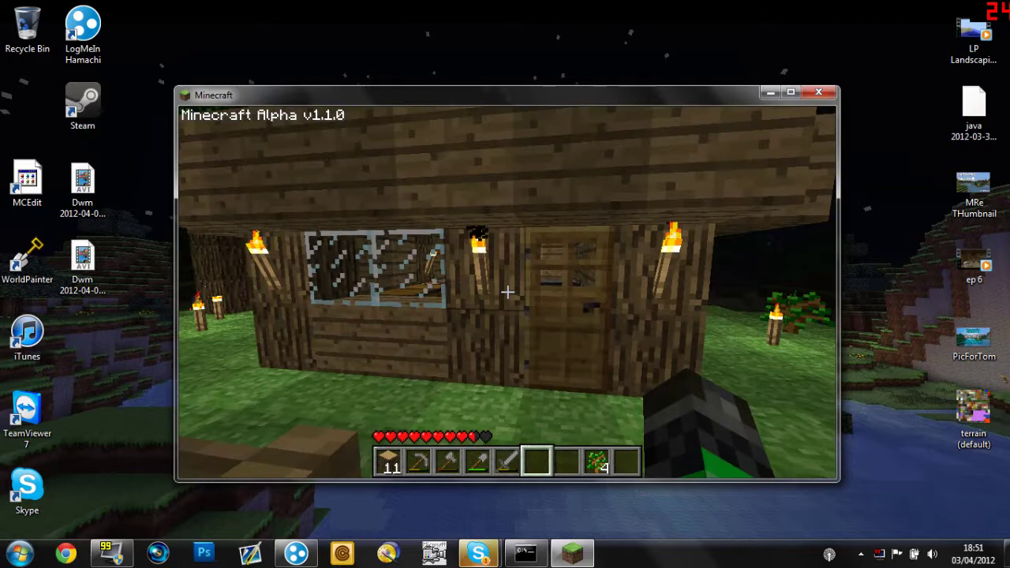
key("w")
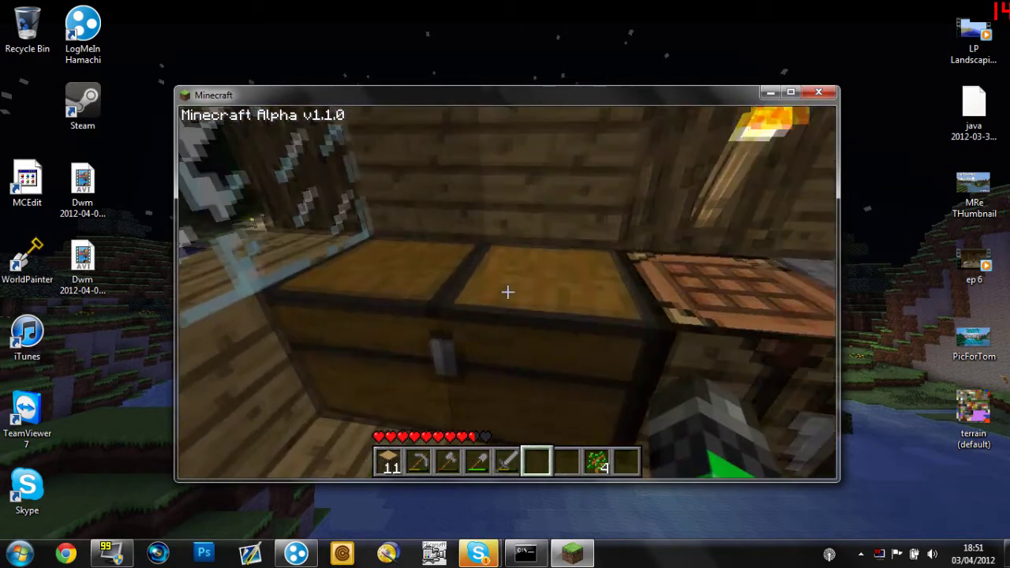
mouse_move(507, 292)
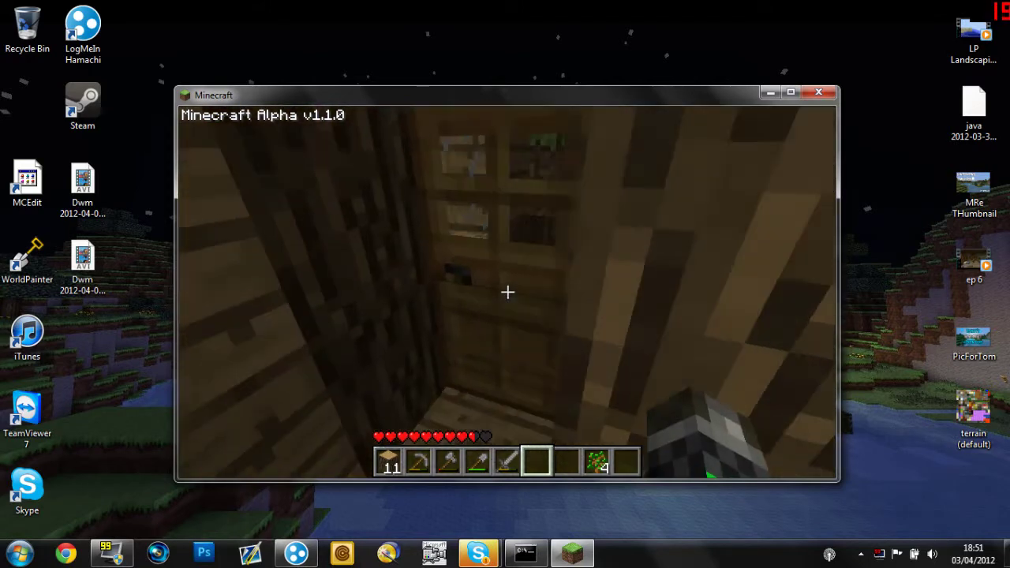
key("w")
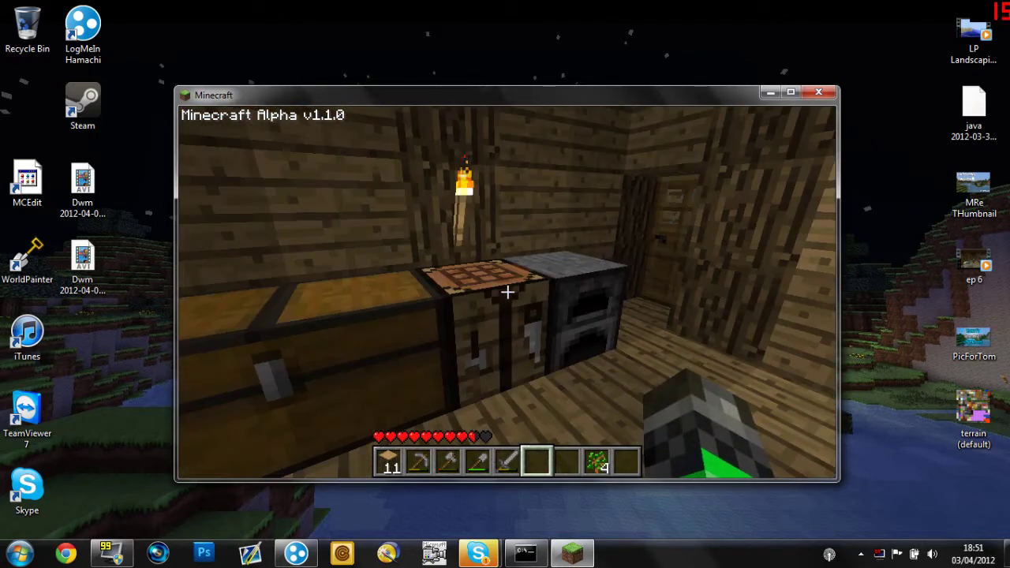
key("w")
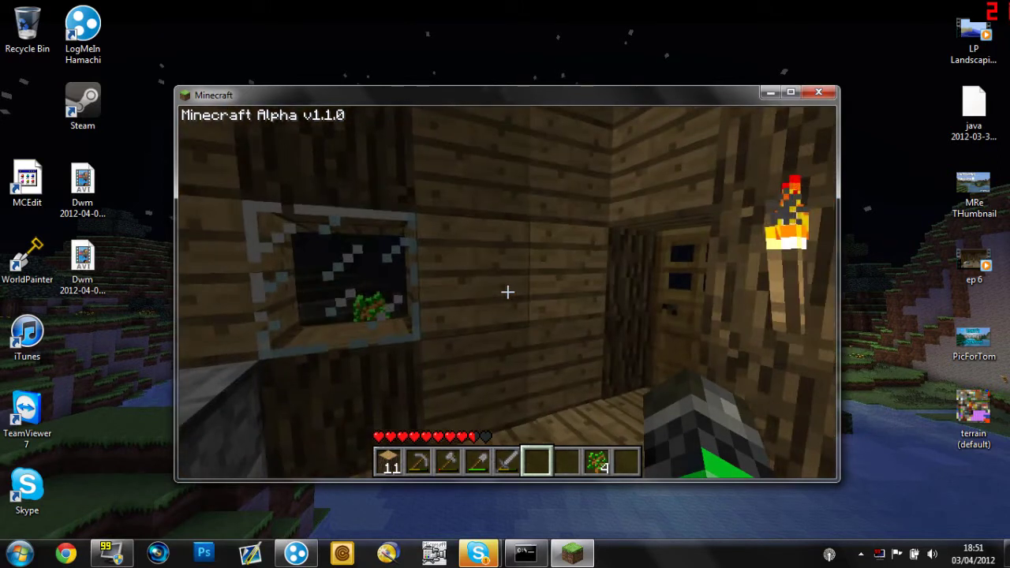
key("Escape")
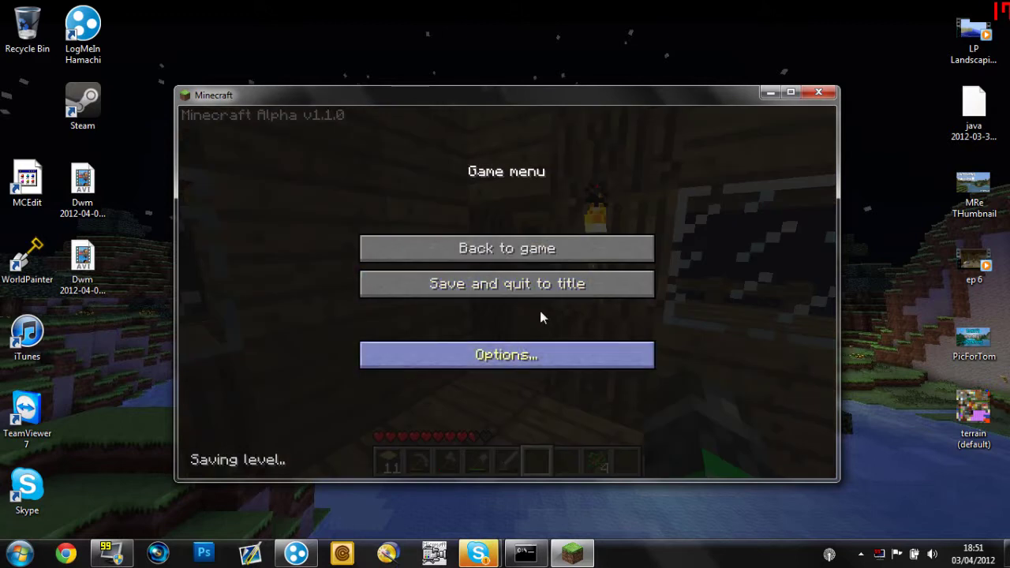
Step: Save and quit the world, close Minecraft, relaunch Magic Launcher and reopen Setup
left_click(546, 285)
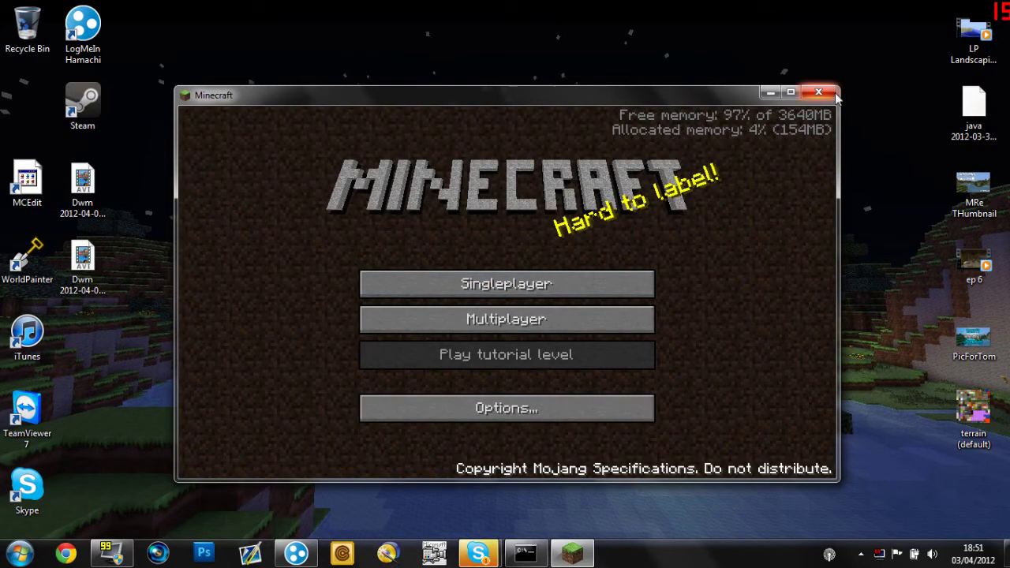
left_click(818, 92)
double_click(536, 272)
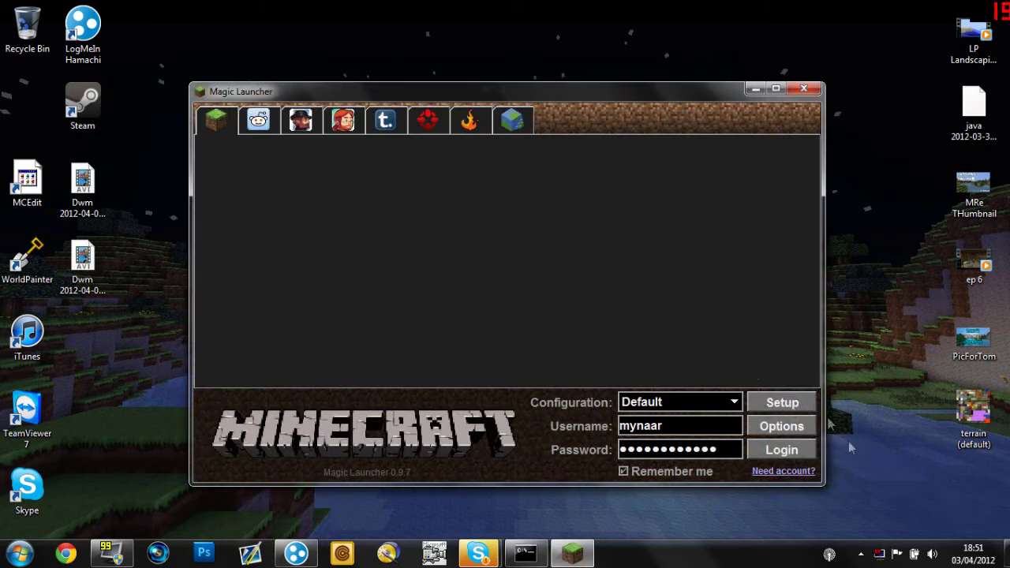
left_click(782, 402)
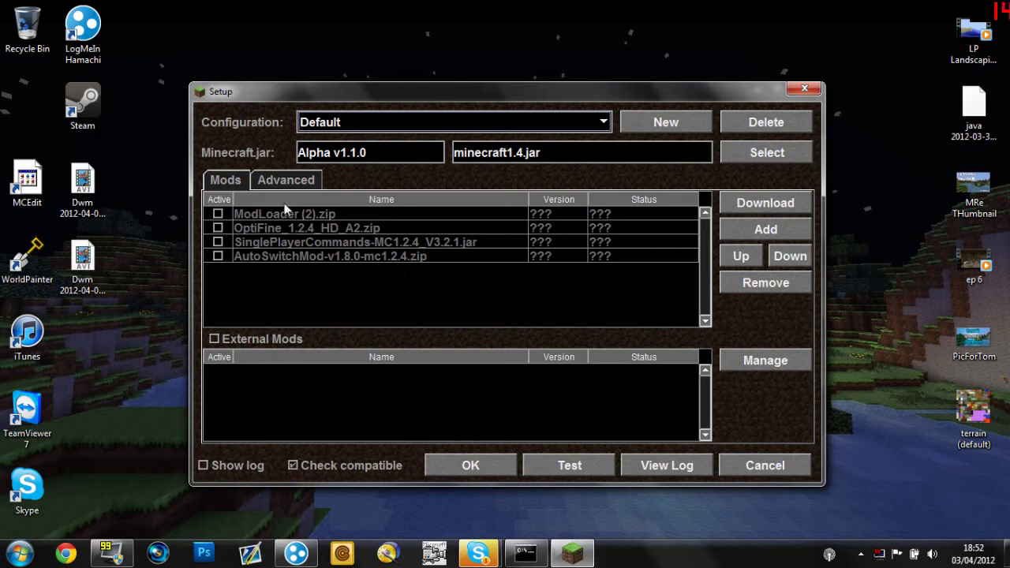
Step: Browse Downloads for ModLoader.zip and OptiFine_1.2.4_HD_A2.zip, then cancel without adding a mod
left_click(759, 227)
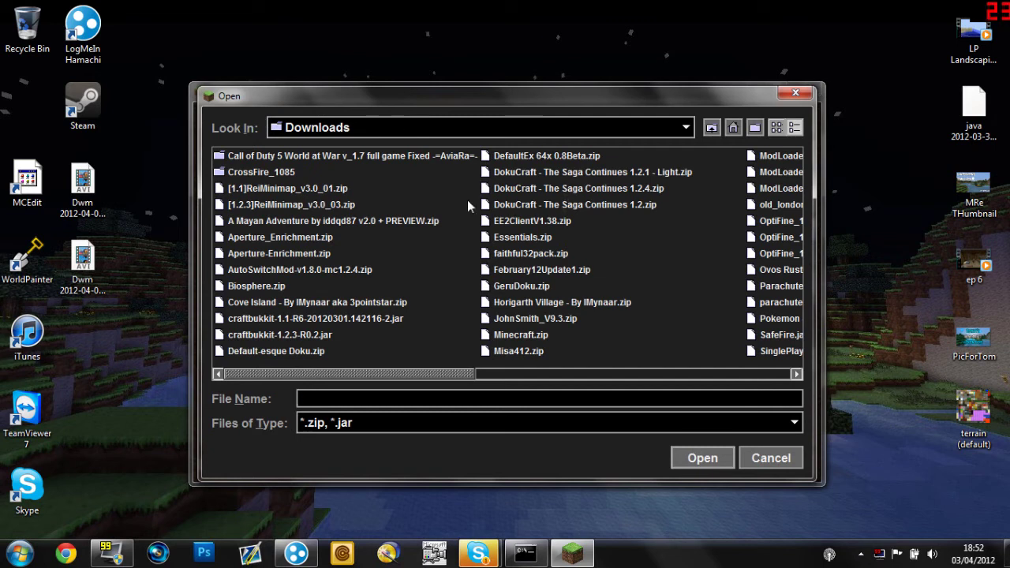
left_click(483, 373)
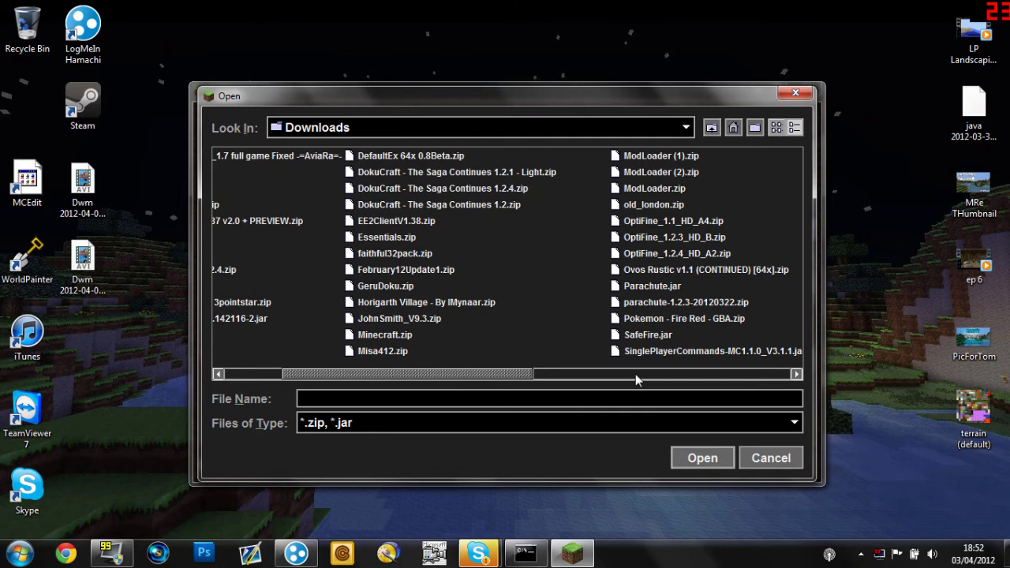
left_click(671, 189)
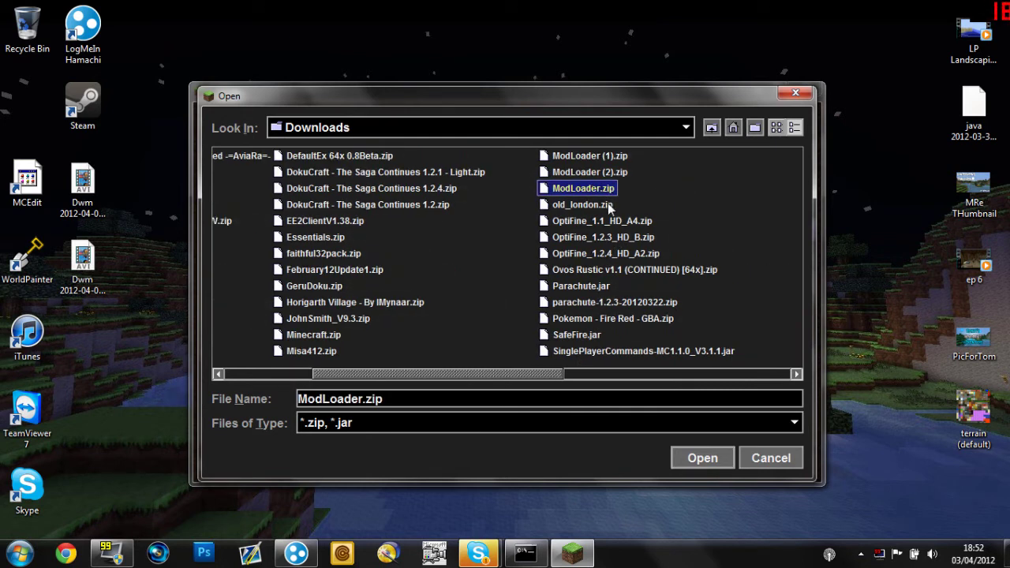
left_click(624, 253)
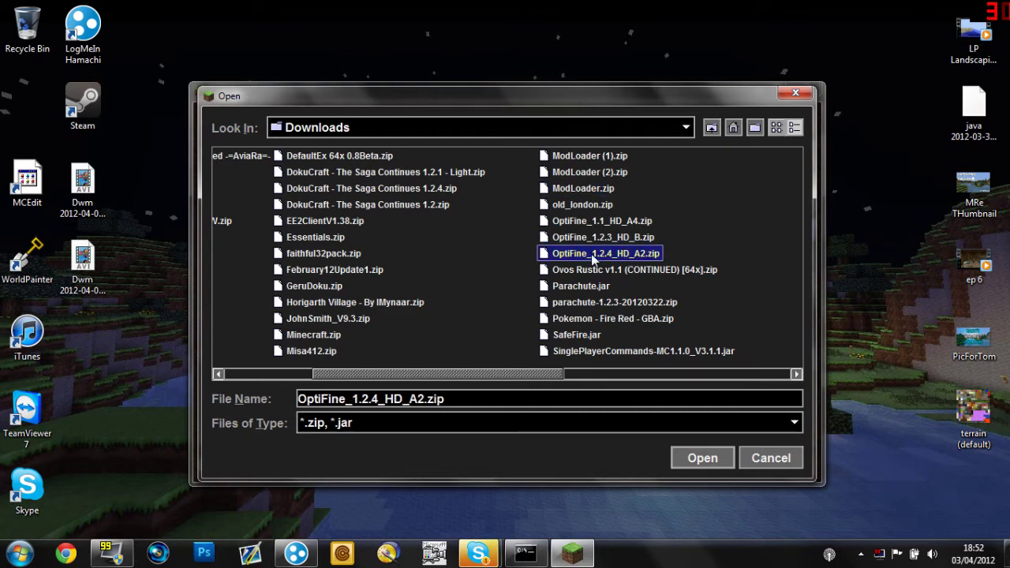
left_click(795, 92)
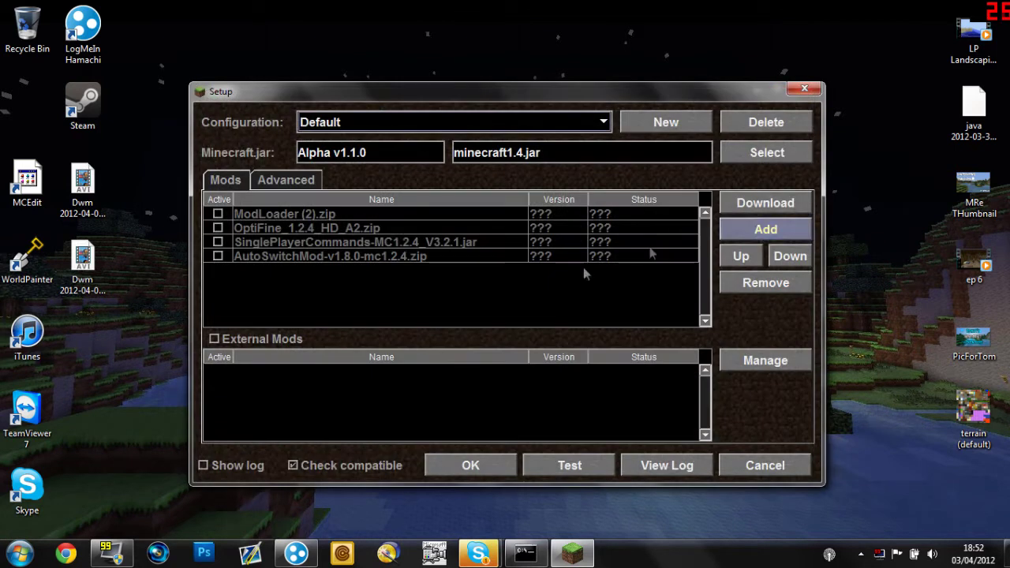
Step: Select ModLoader (2).zip and move it down to third place in the mod list
left_click(340, 256)
left_click(345, 242)
left_click(345, 232)
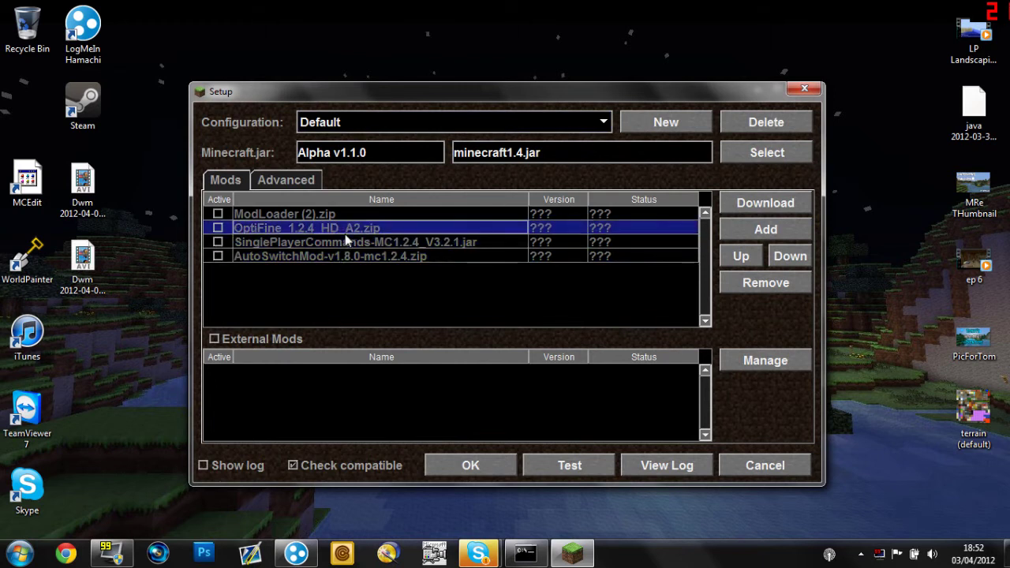
left_click(293, 213)
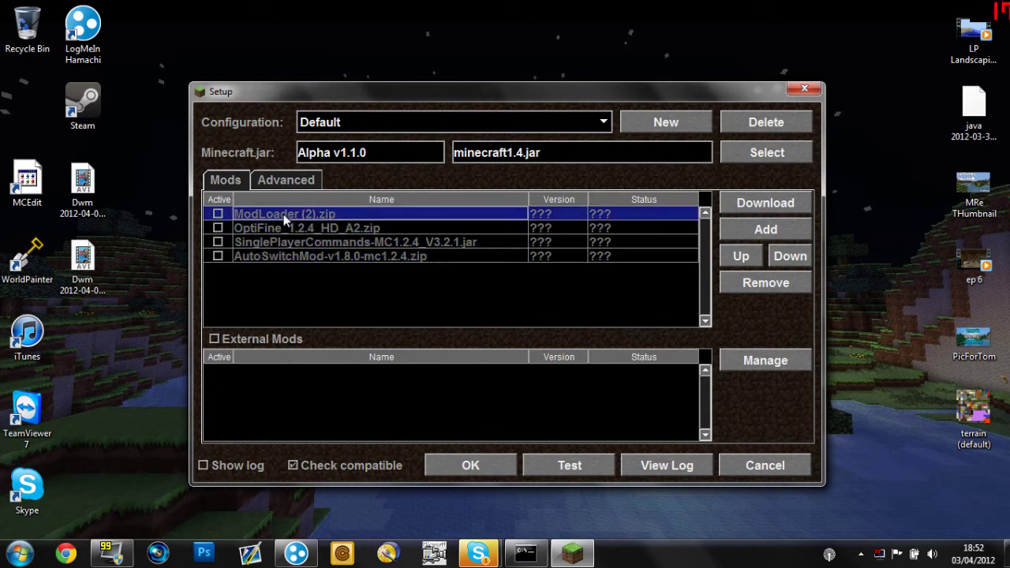
left_click(791, 256)
left_click(790, 256)
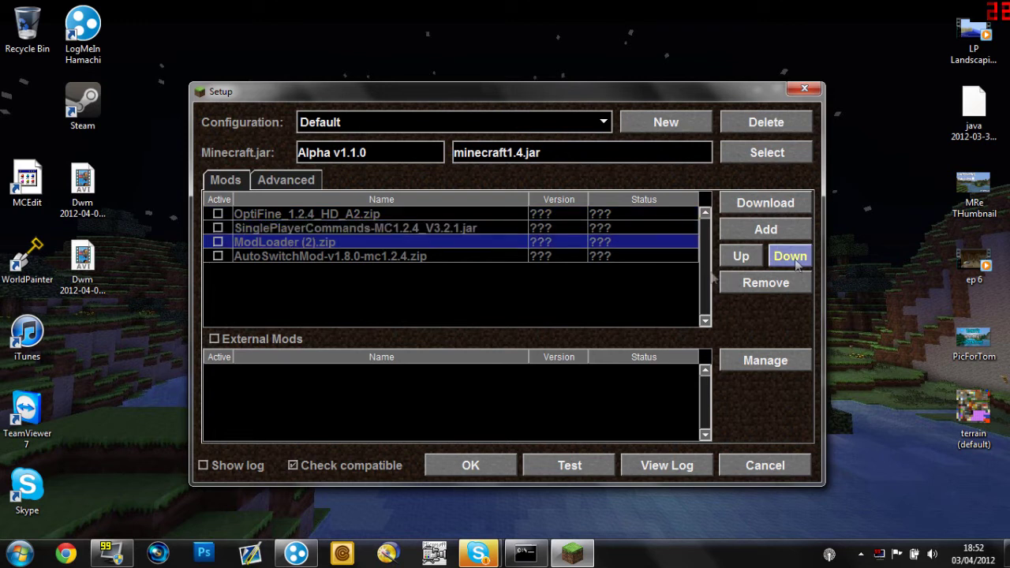
Step: Move ModLoader (2).zip back to the top and view the Advanced memory settings
left_click(451, 237)
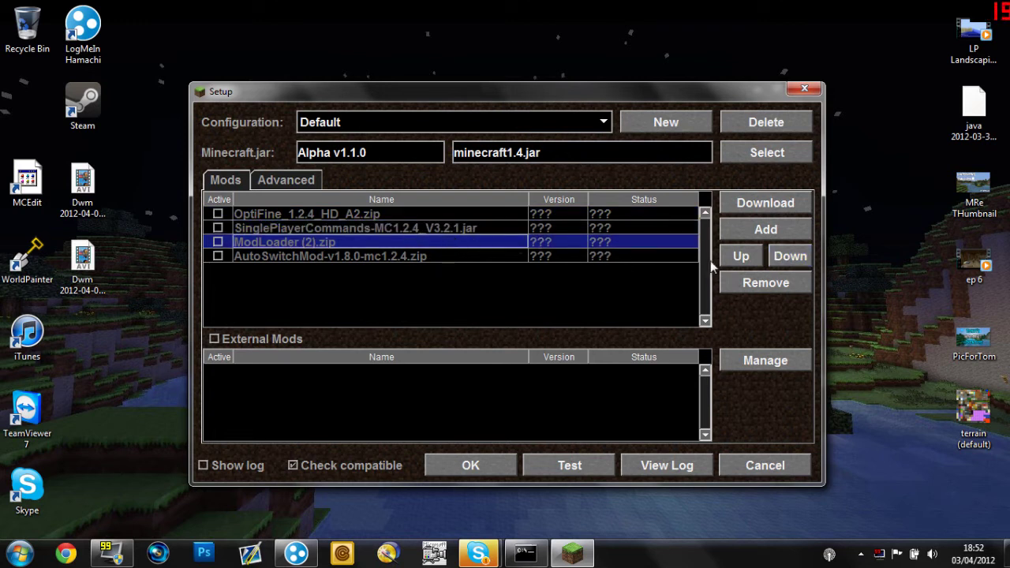
left_click(734, 258)
left_click(735, 258)
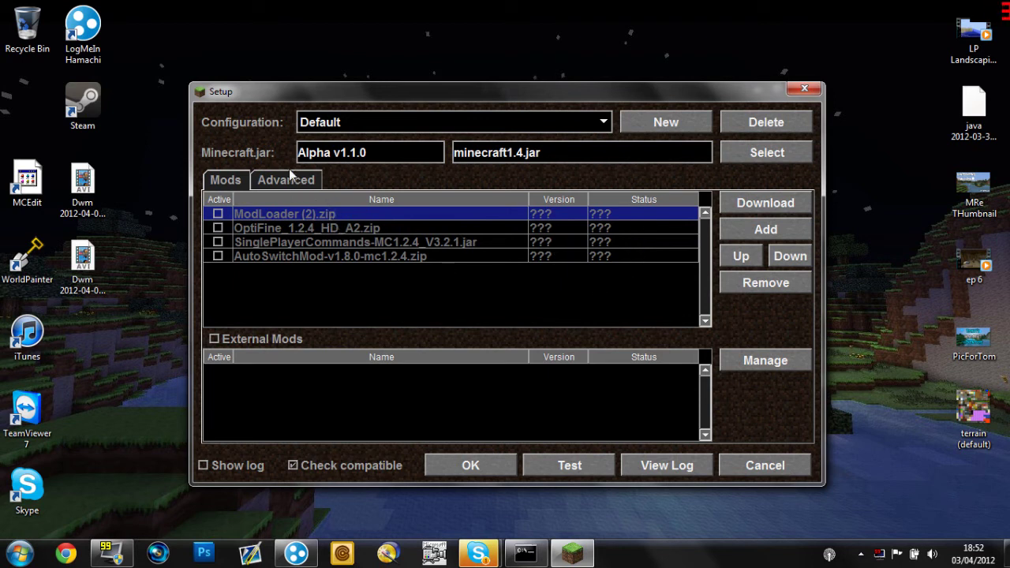
left_click(295, 183)
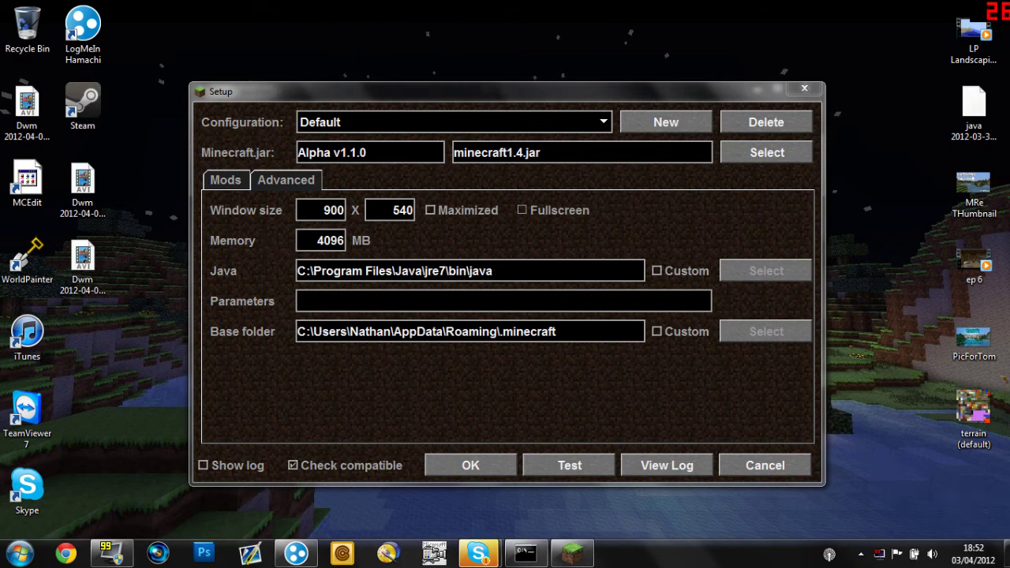
Step: Re-enter 4096 MB as the memory allocation and save the setup
double_click(321, 240)
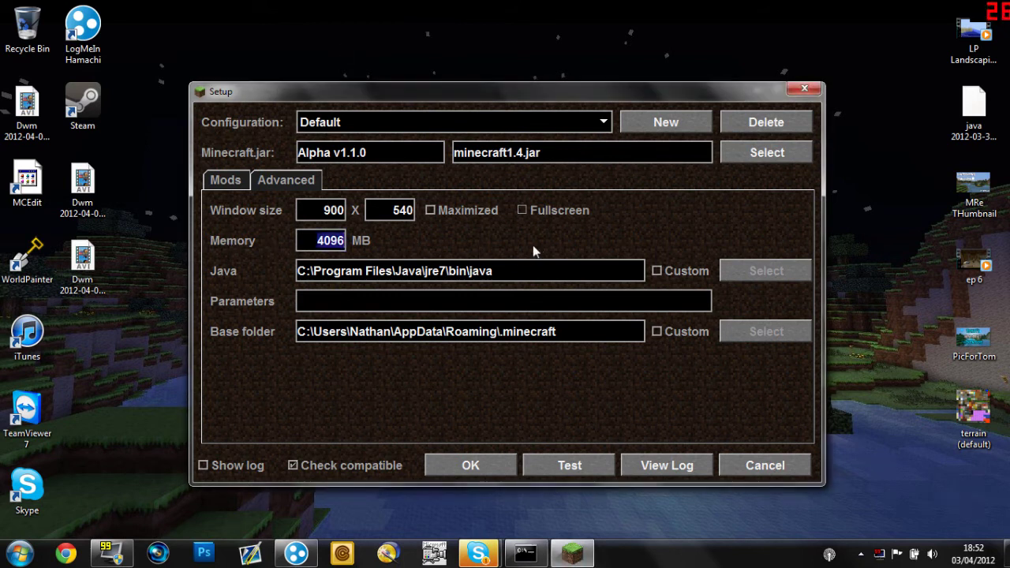
type("1024")
key("BackSpace")
key("BackSpace")
key("BackSpace")
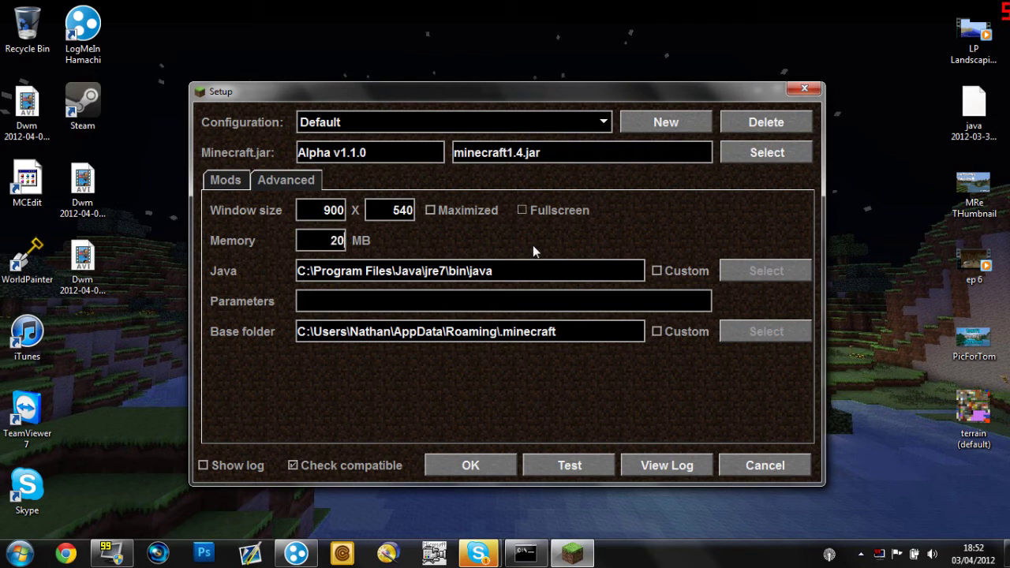
type("48")
key("BackSpace")
key("BackSpace")
type("6")
key("BackSpace")
key("BackSpace")
key("BackSpace")
type("4096")
left_click(442, 463)
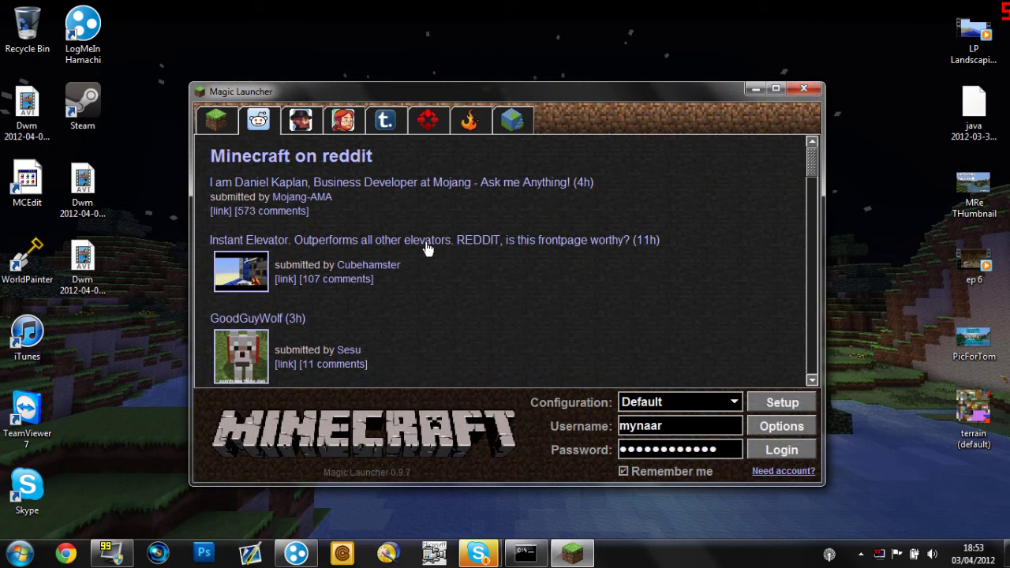
Step: Point the Default configuration's game jar to minecraft.jar (version 1.2.4) from the bin folder
left_click(222, 117)
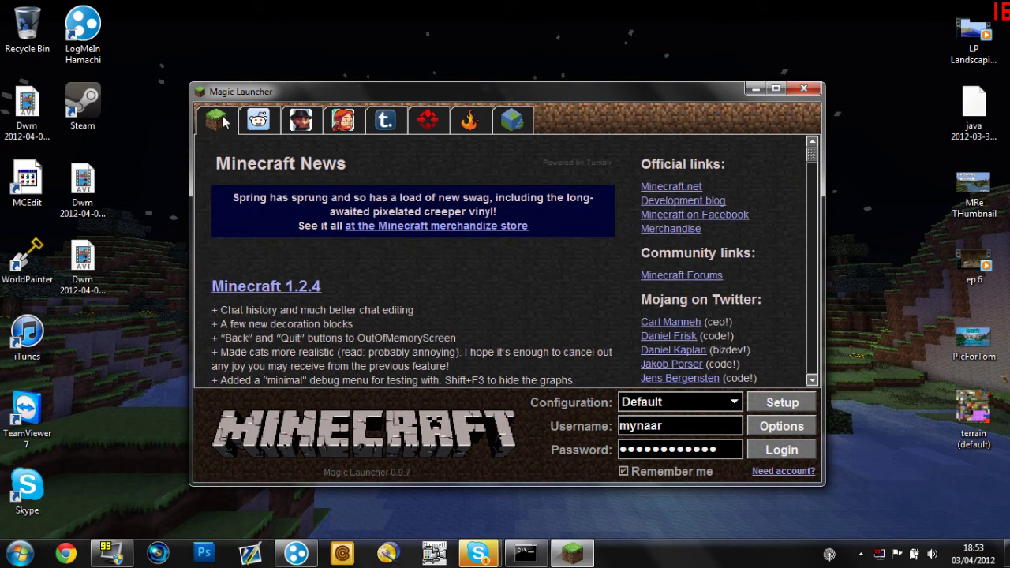
left_click(769, 408)
left_click(279, 180)
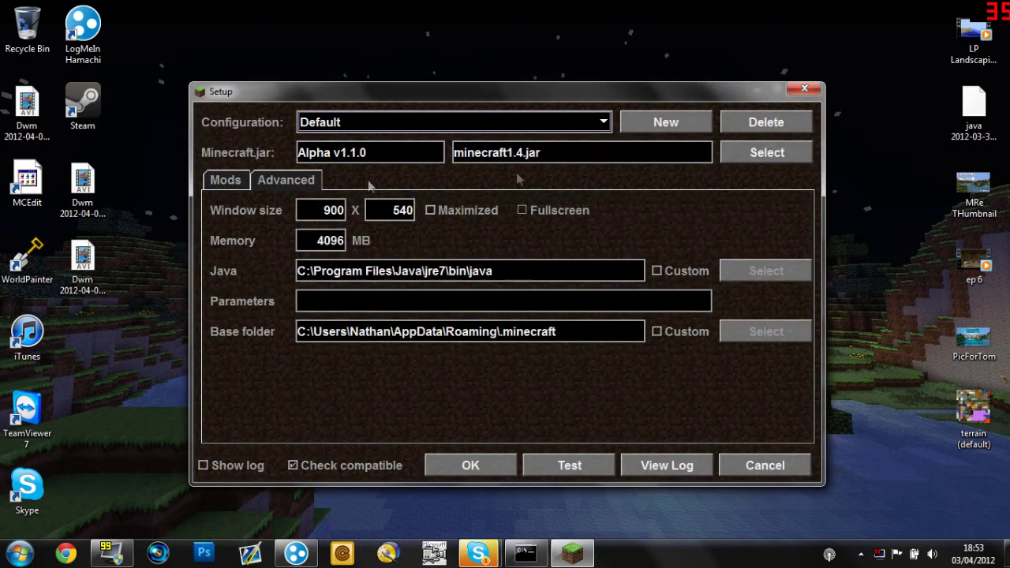
left_click(754, 161)
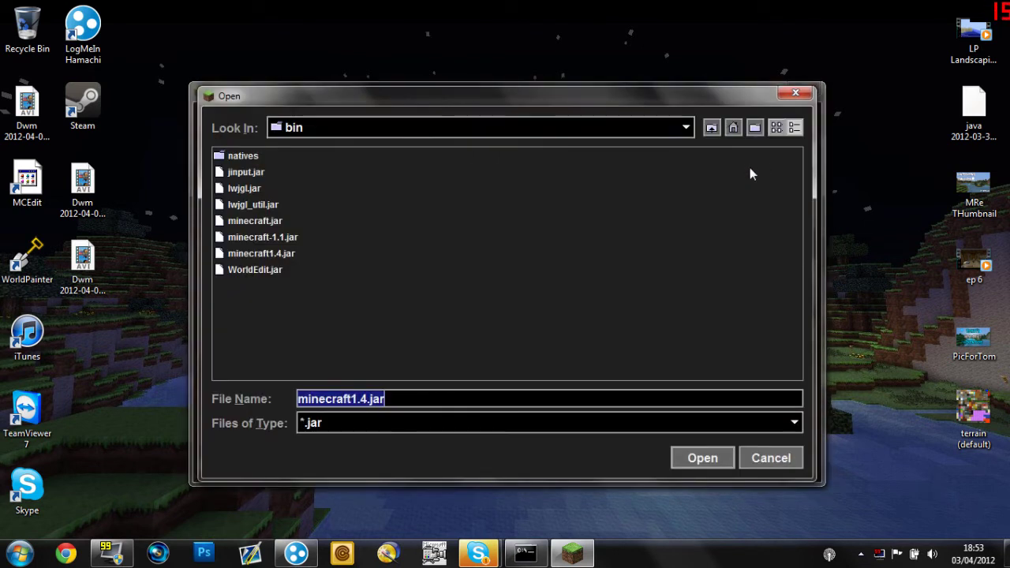
left_click(264, 221)
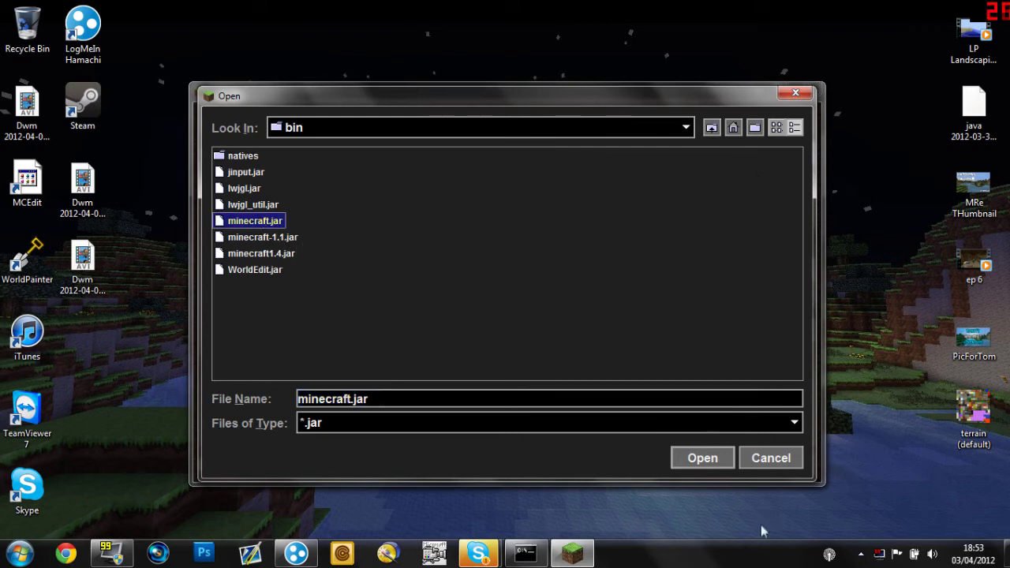
left_click(710, 458)
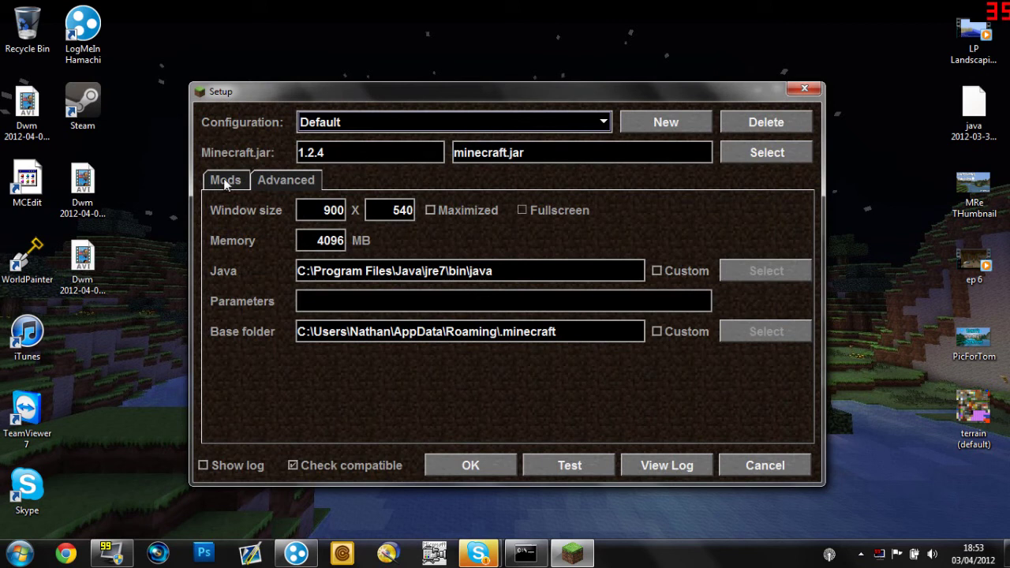
Step: Enable ModLoader, OptiFine and AutoSwitchMod, disable SinglePlayerCommands, save, and launch Minecraft 1.2.4
left_click(225, 180)
left_click(223, 214)
left_click(218, 228)
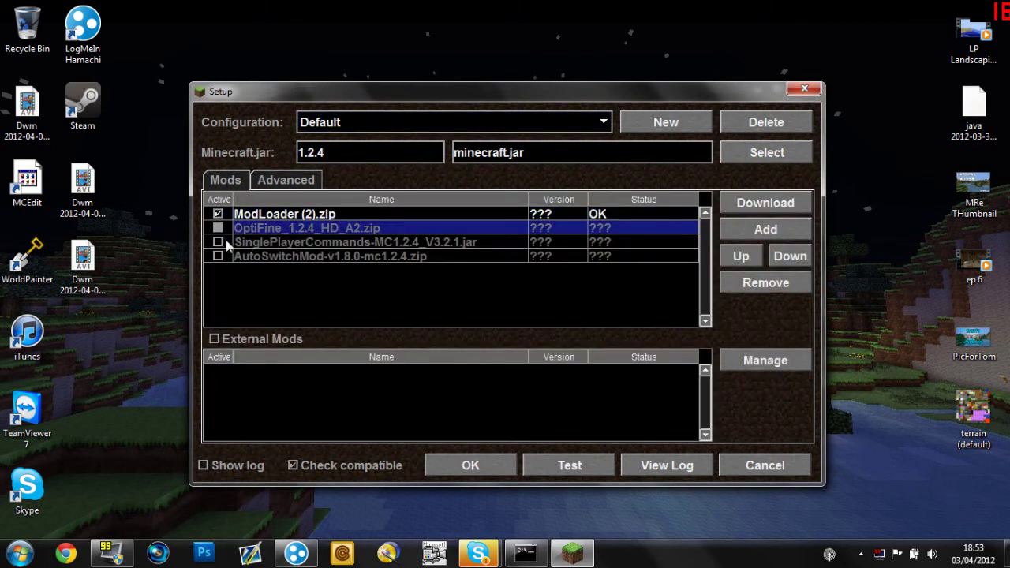
left_click(218, 242)
left_click(218, 228)
left_click(217, 214)
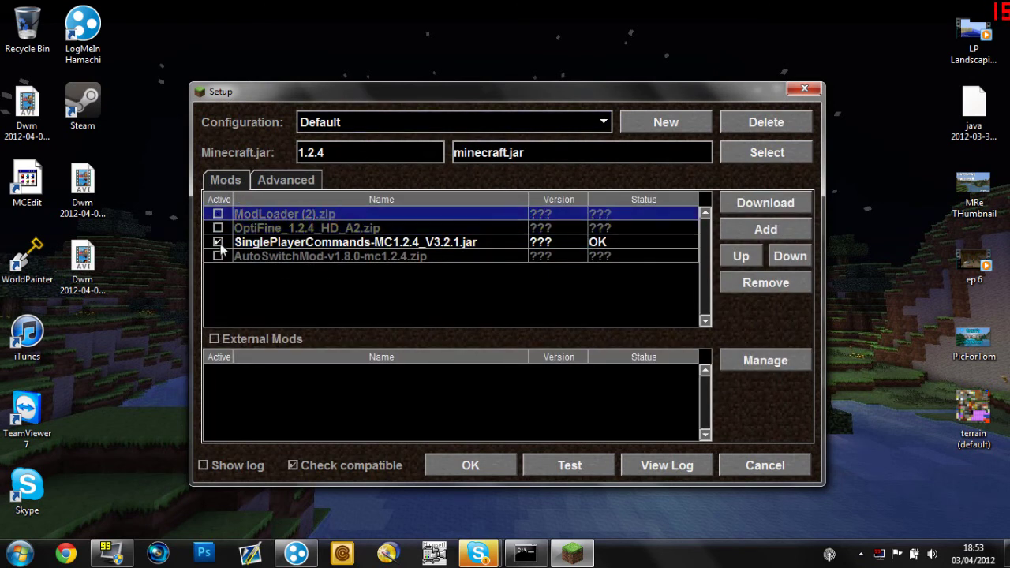
left_click(218, 228)
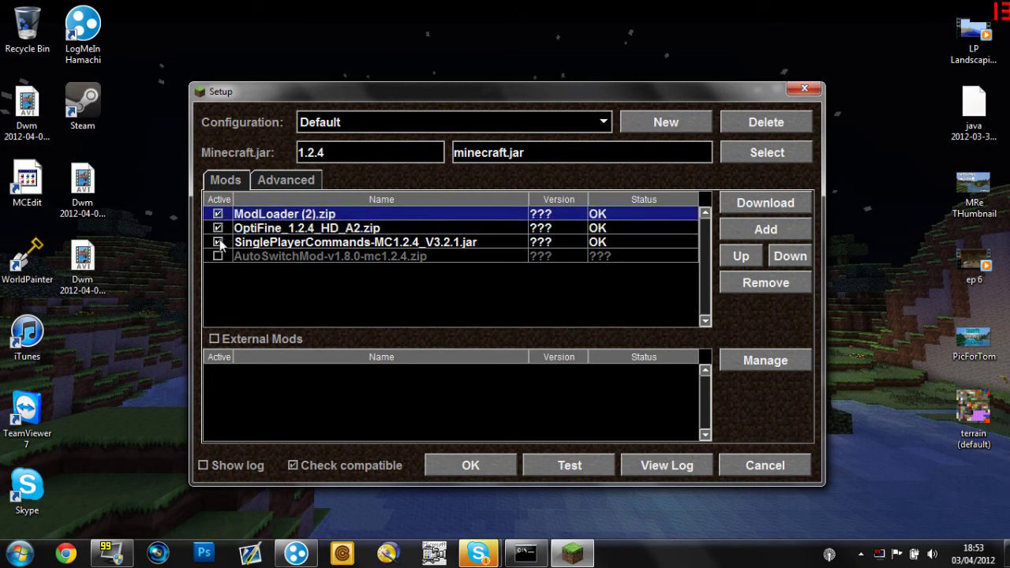
left_click(218, 242)
left_click(218, 257)
left_click(470, 465)
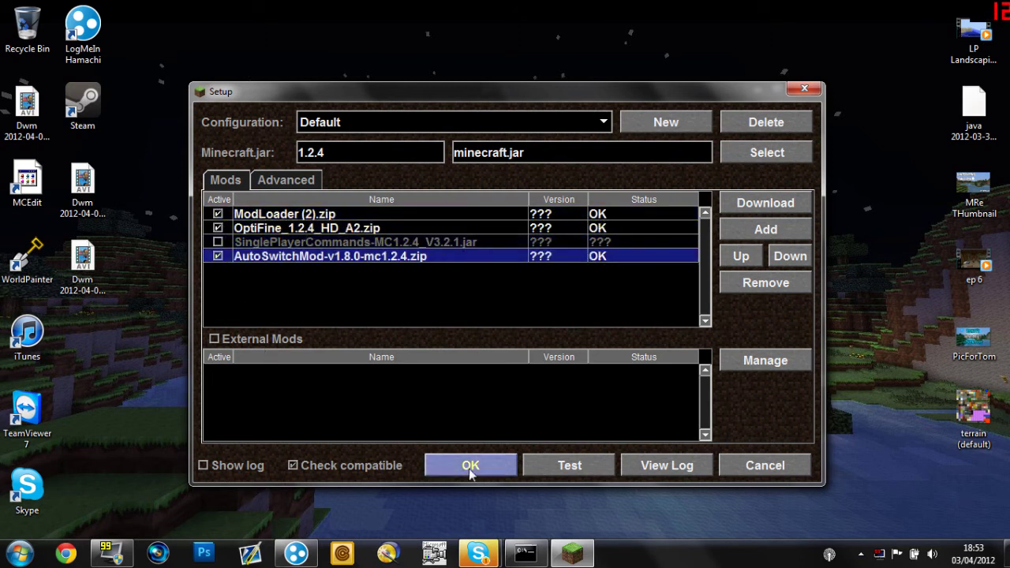
left_click(780, 450)
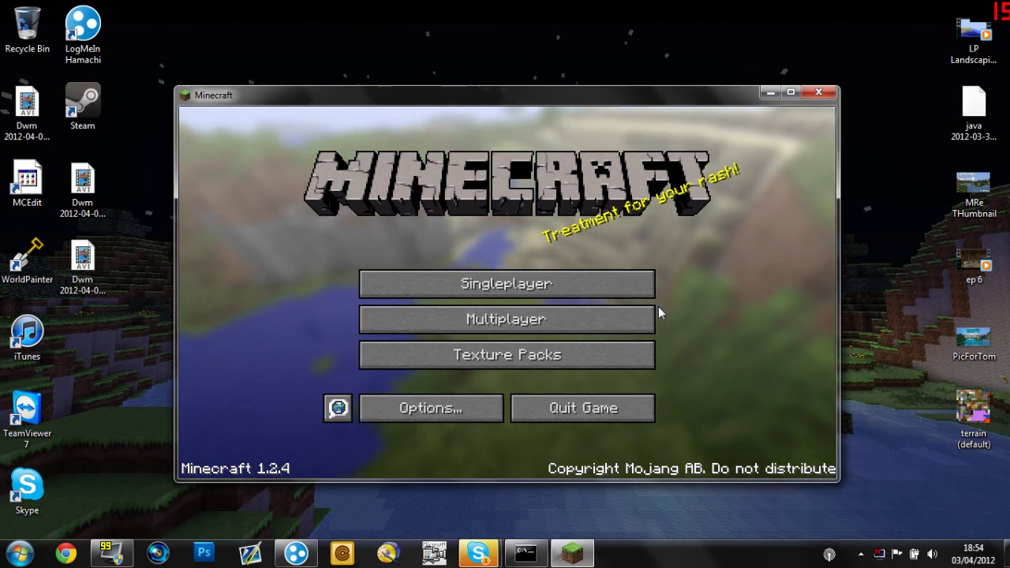
Step: Close the Minecraft game window and drag the Minecraft shortcut toward the top-left
left_click(825, 94)
mouse_move(528, 257)
left_mouse_down()
mouse_move(545, 269)
mouse_move(495, 274)
left_mouse_up()
left_click_drag(397, 267, 194, 183)
Step: Move the Dwm video icon aside and settle the Minecraft shortcut beneath the Recycle Bin
left_click_drag(27, 107, 138, 264)
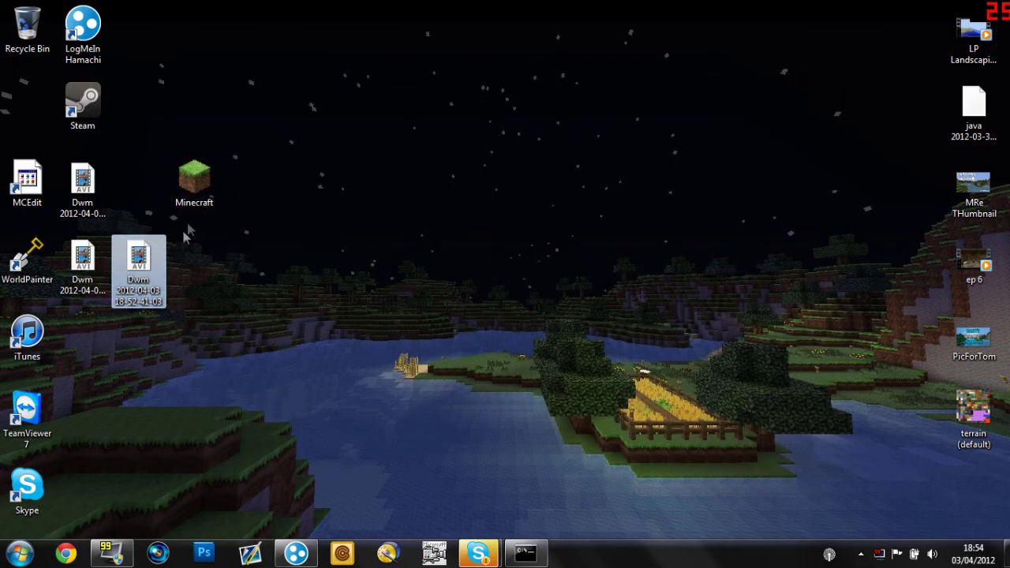
left_click_drag(194, 183, 32, 110)
left_click_drag(139, 262, 83, 348)
left_click(974, 261)
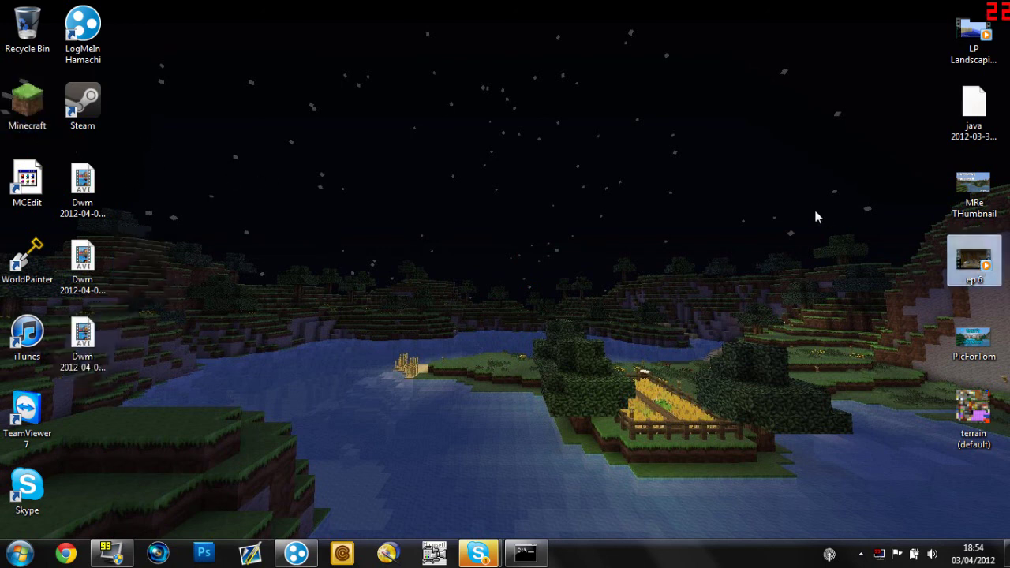
left_click_drag(805, 185, 348, 380)
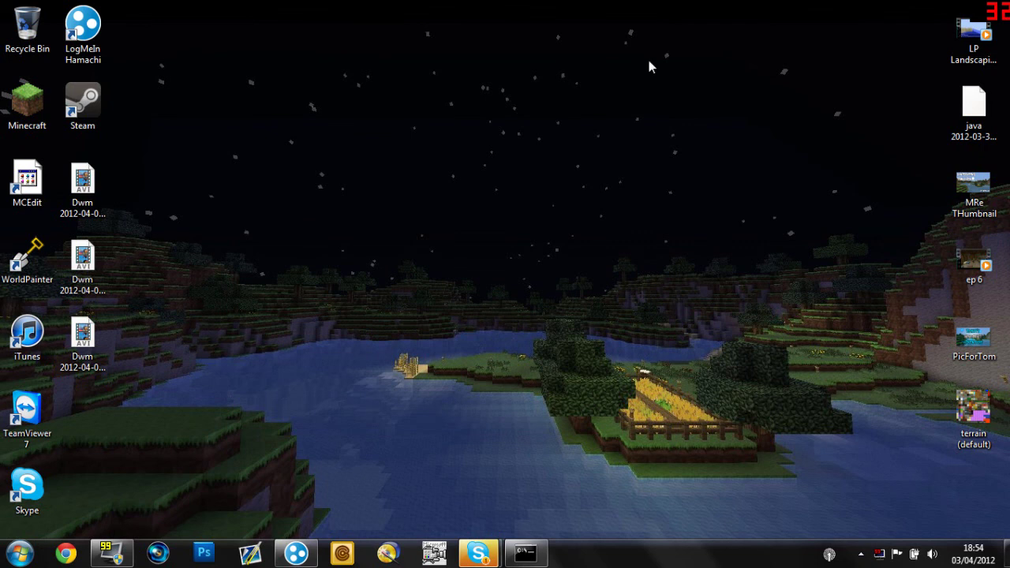